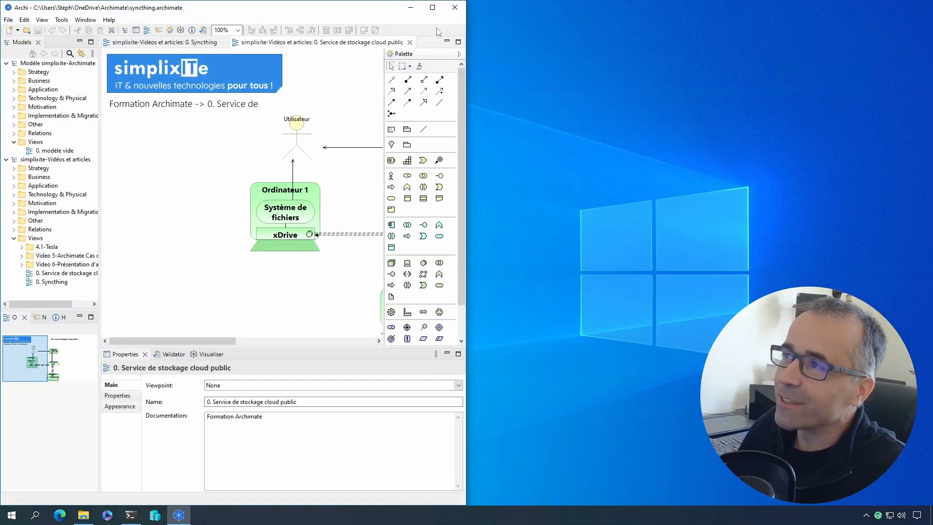
# - Maximize the window and examine the public cloud storage diagram, from Utilisateur and Ordinateur 1 down to Ordinateur 2
pyautogui.click(432, 7)
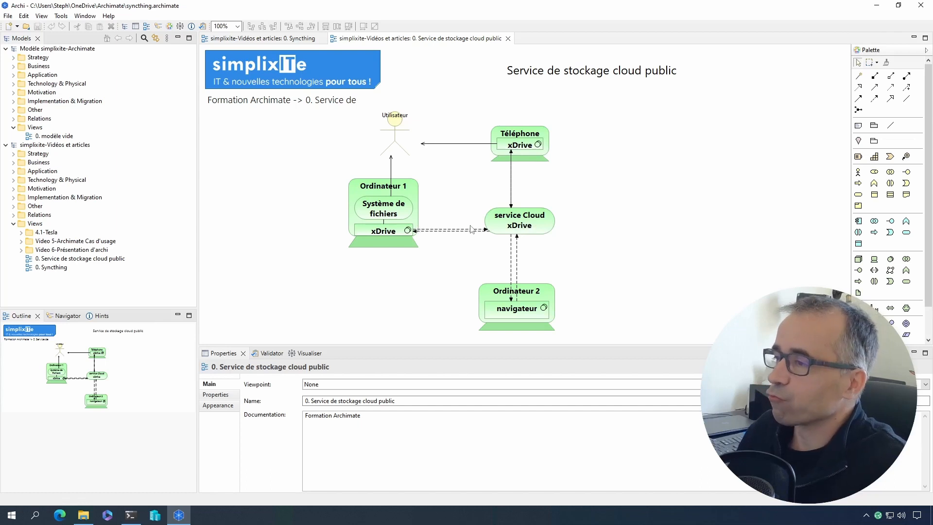
pyautogui.moveTo(456, 232)
pyautogui.scroll(1, 456, 231)
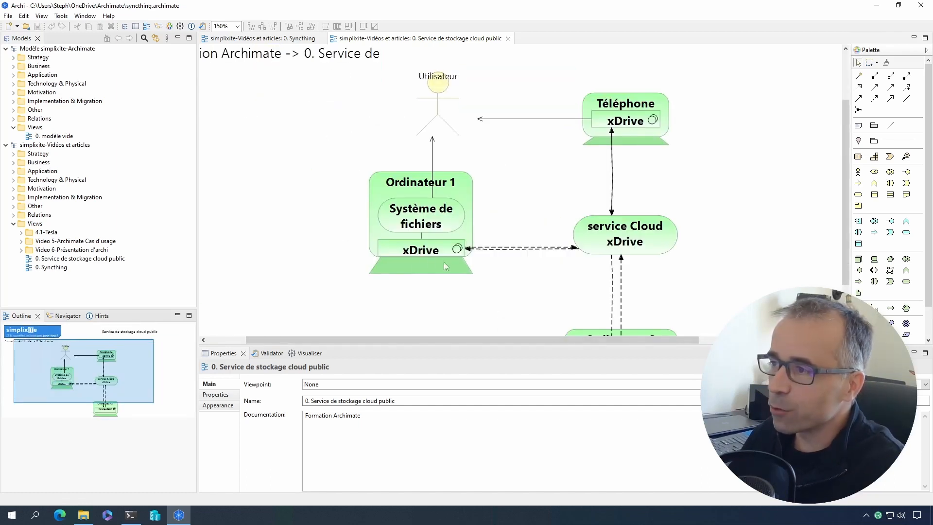
pyautogui.click(436, 254)
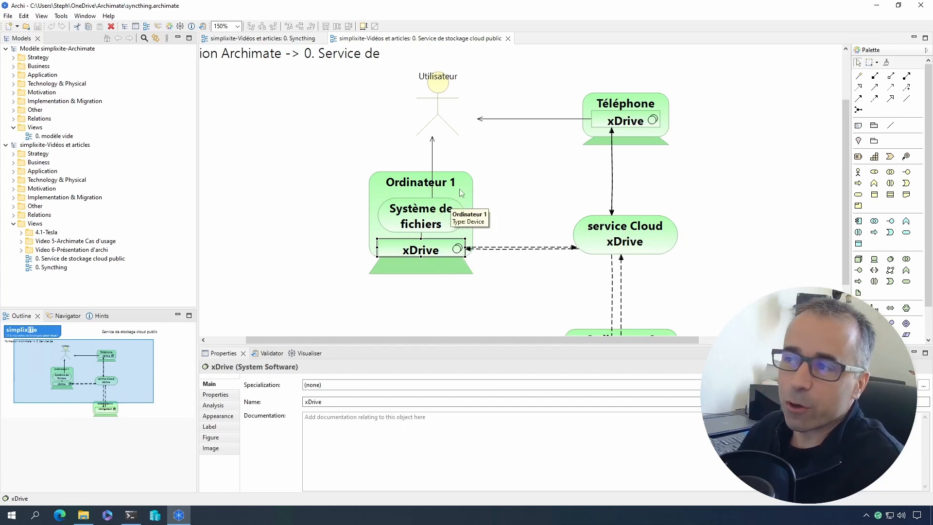
pyautogui.scroll(-3, 462, 190)
pyautogui.scroll(-2, 463, 191)
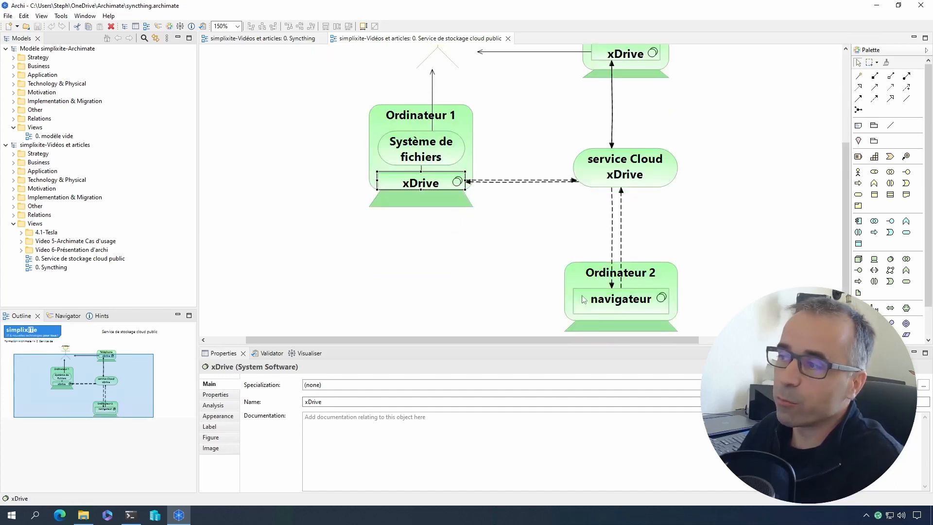
# - Move the Utilisateur actor below Ordinateur 1 and add a Serves relationship from navigateur to Utilisateur
pyautogui.scroll(3, 478, 225)
pyautogui.moveTo(440, 78); pyautogui.dragTo(432, 305)
pyautogui.scroll(-3, 481, 271)
pyautogui.moveTo(435, 268); pyautogui.dragTo(430, 293)
pyautogui.click(858, 76)
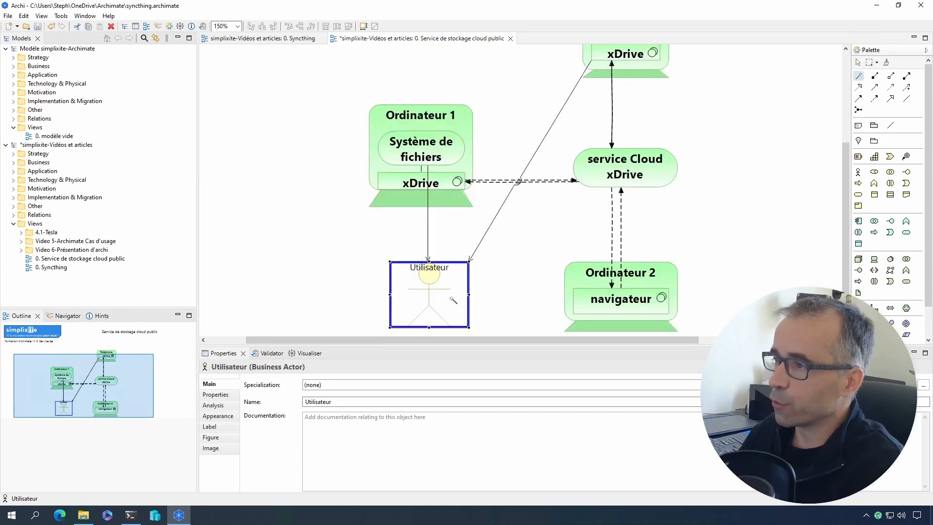
pyautogui.click(428, 292)
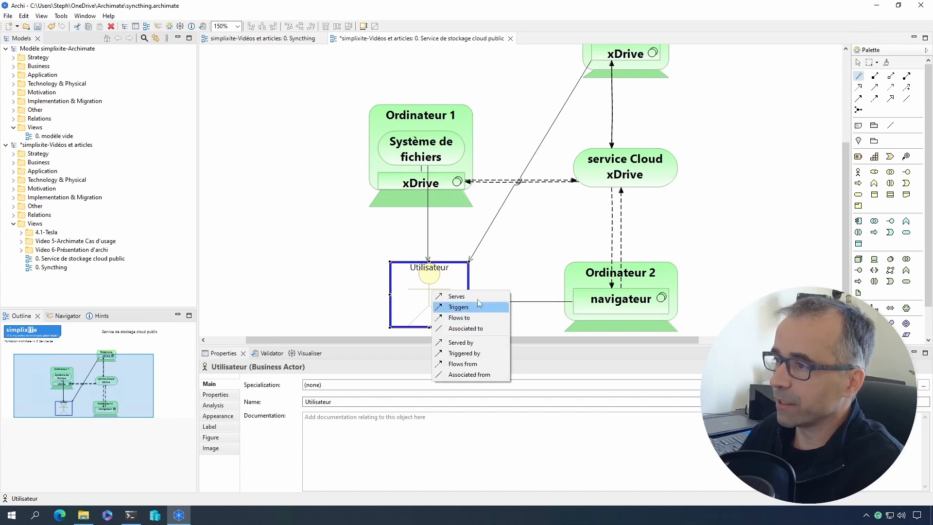
pyautogui.click(450, 296)
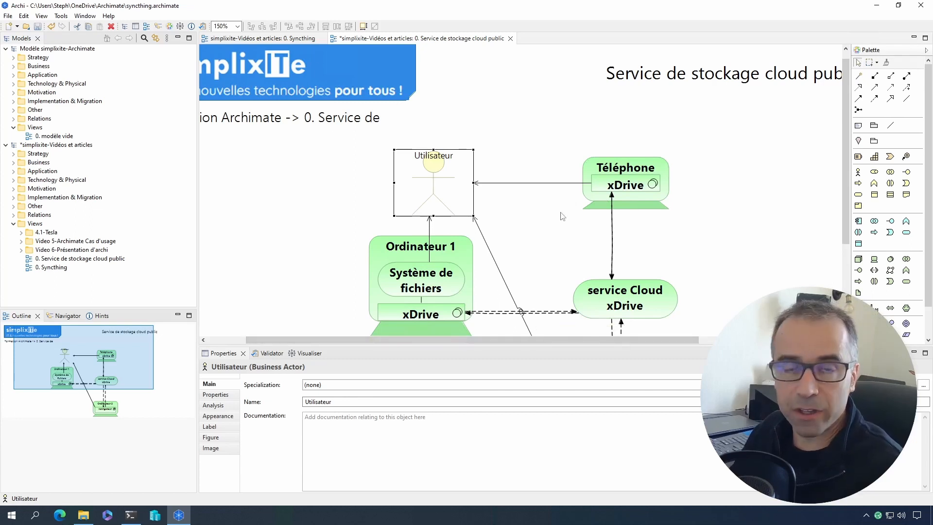
# - Examine the 0. Syncthing view around Ordinateur 1, its GUI, Ordinateur 2 and their connections to the LAN
pyautogui.click(269, 39)
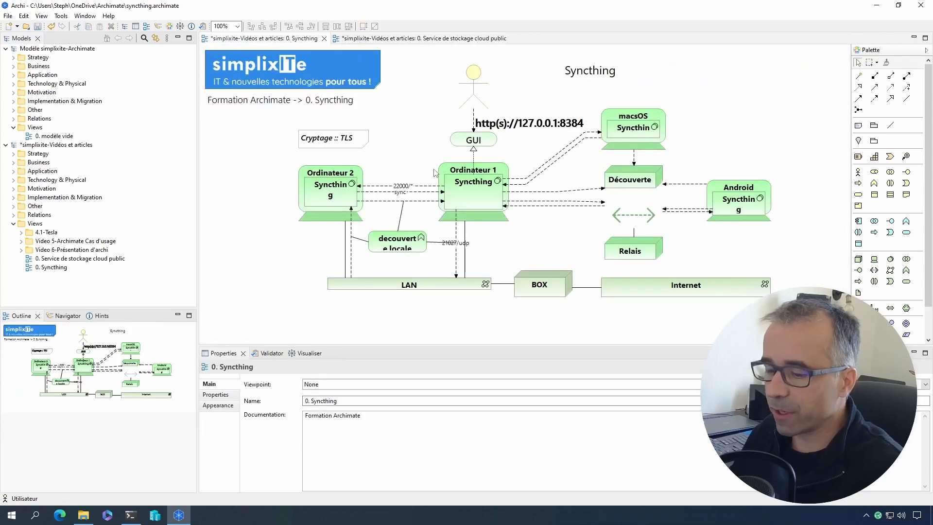
pyautogui.scroll(2, 437, 175)
pyautogui.scroll(1, 437, 176)
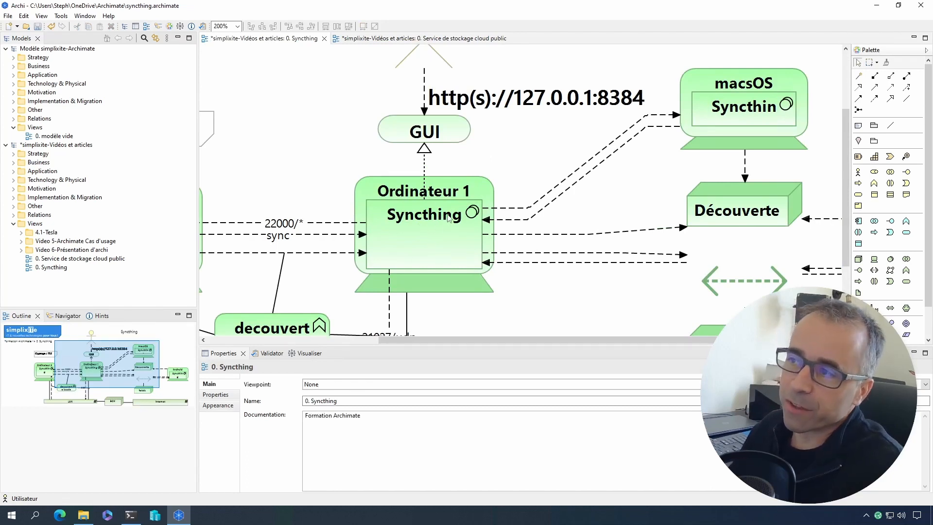
pyautogui.scroll(2, 454, 263)
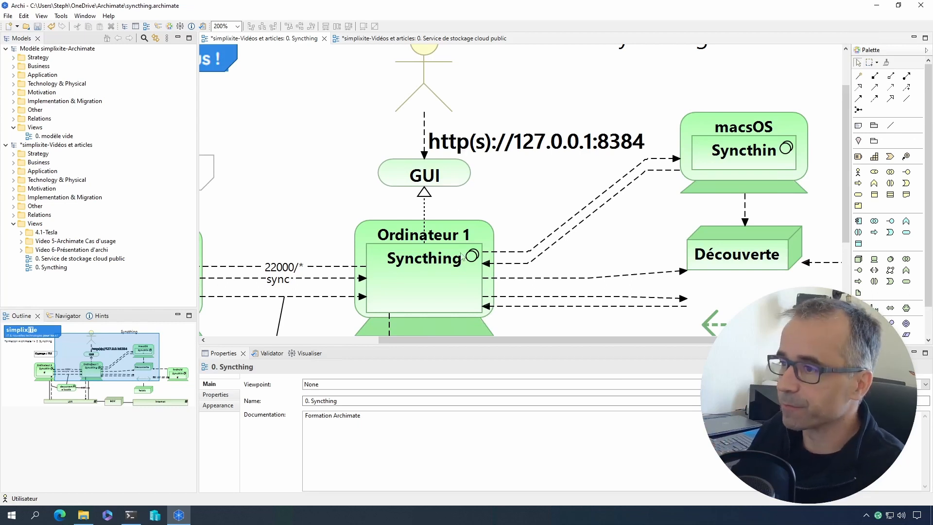
pyautogui.scroll(-1, 467, 253)
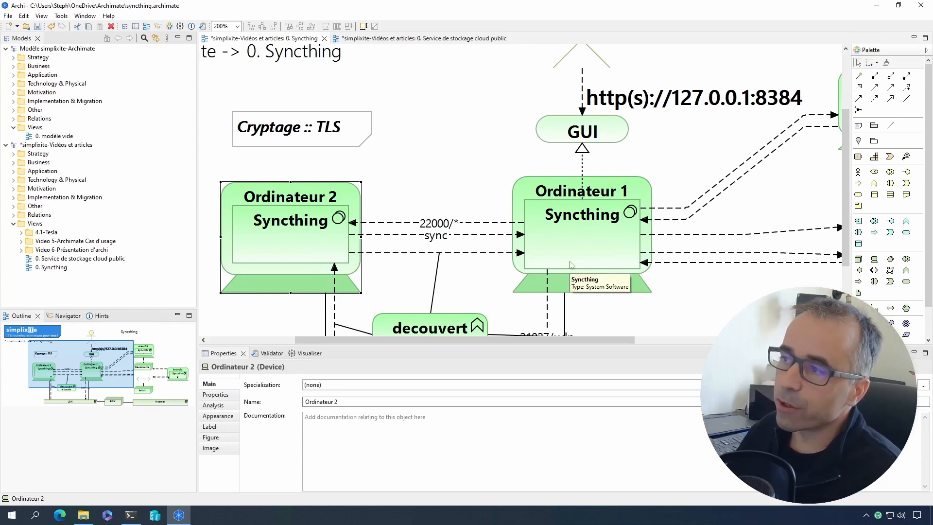
pyautogui.scroll(-2, 571, 265)
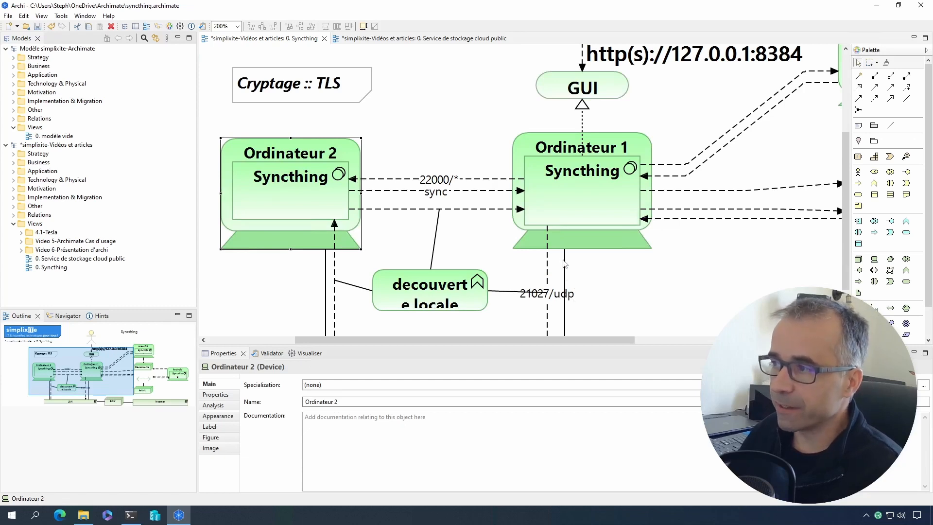
pyautogui.scroll(-3, 560, 225)
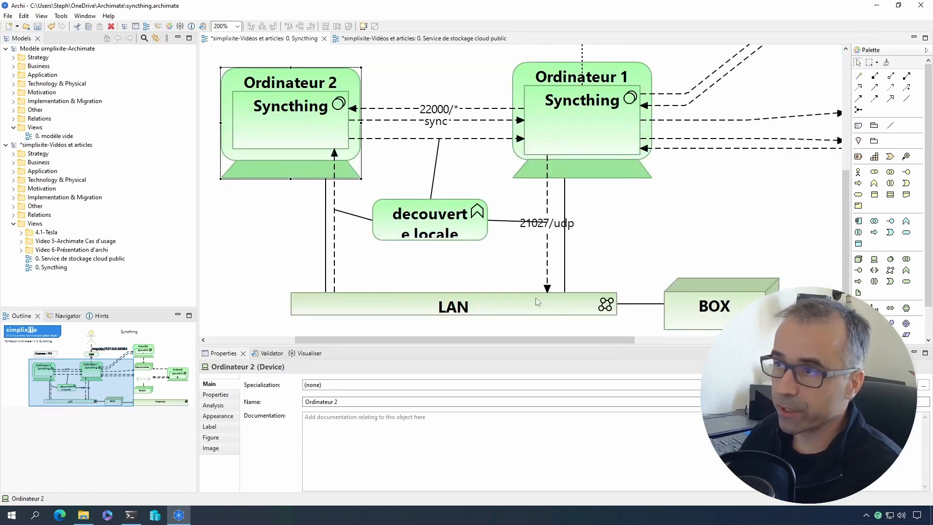
# - Enlarge the decouverte locale function box slightly in width and height so its full name fits
pyautogui.click(409, 225)
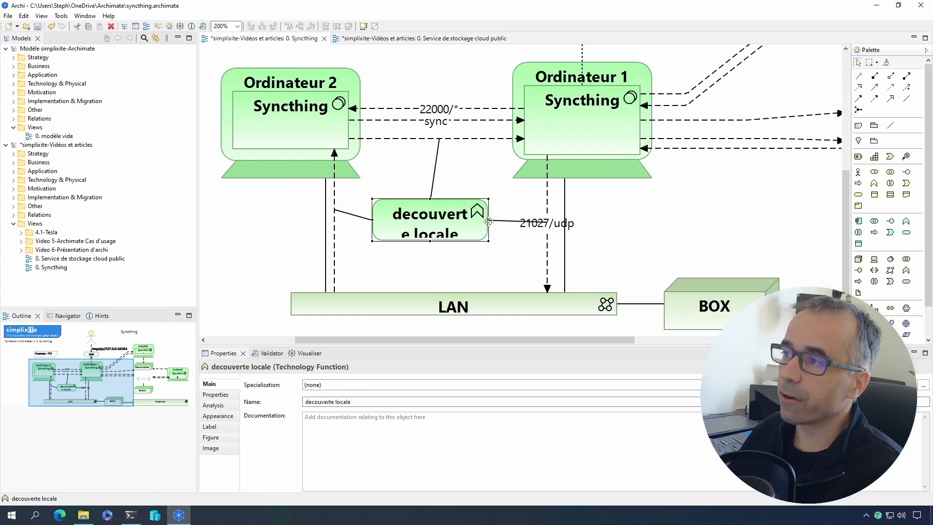
pyautogui.moveTo(489, 222); pyautogui.dragTo(501, 221)
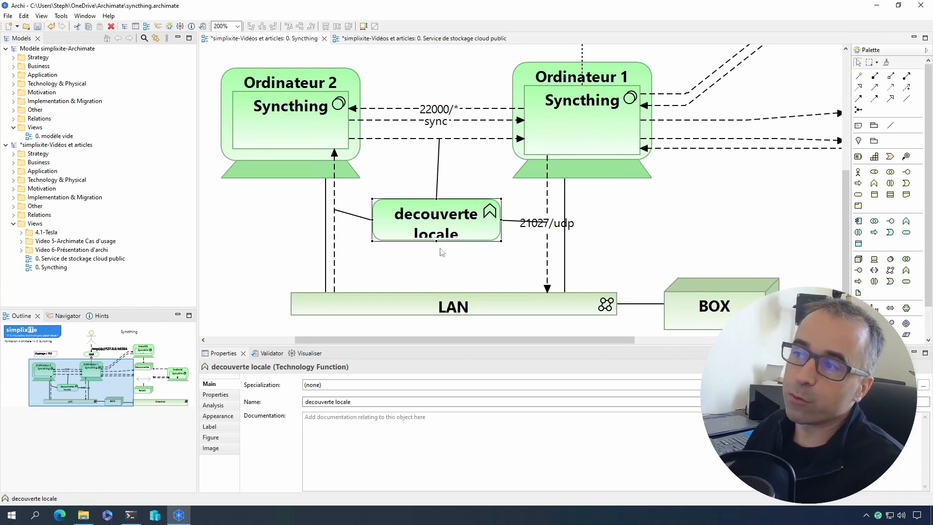
pyautogui.moveTo(436, 241); pyautogui.dragTo(437, 246)
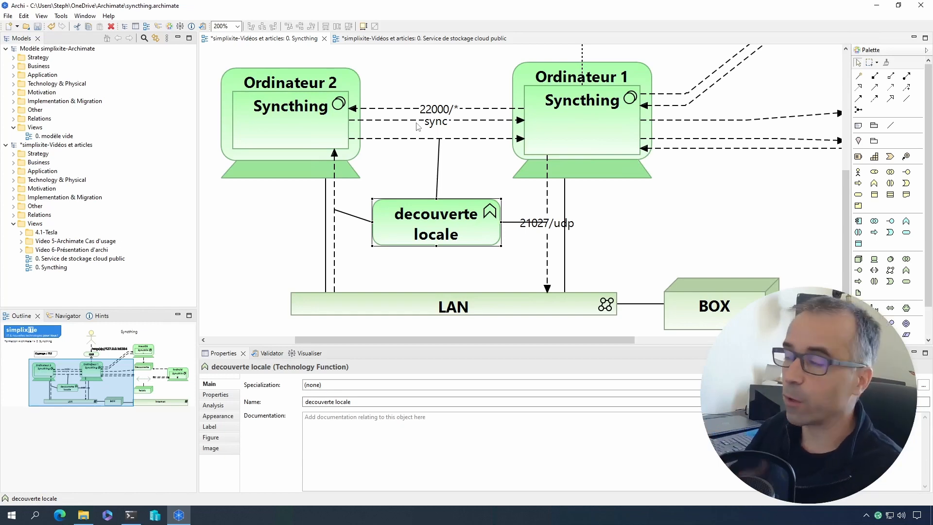
# - Examine the Découverte and Relais nodes and their links to Ordinateur 1, the macOS device and the Android Syncthing software
pyautogui.moveTo(439, 339); pyautogui.dragTo(622, 351)
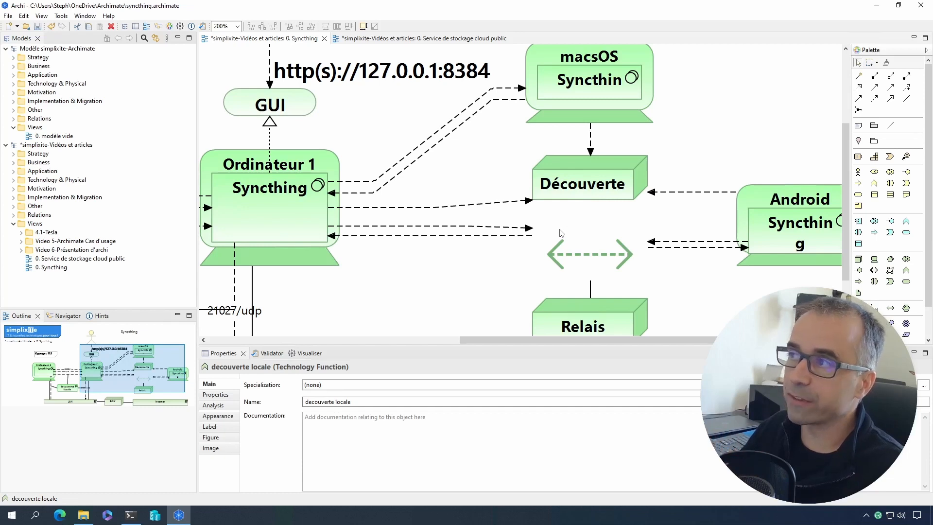
pyautogui.scroll(2, 562, 234)
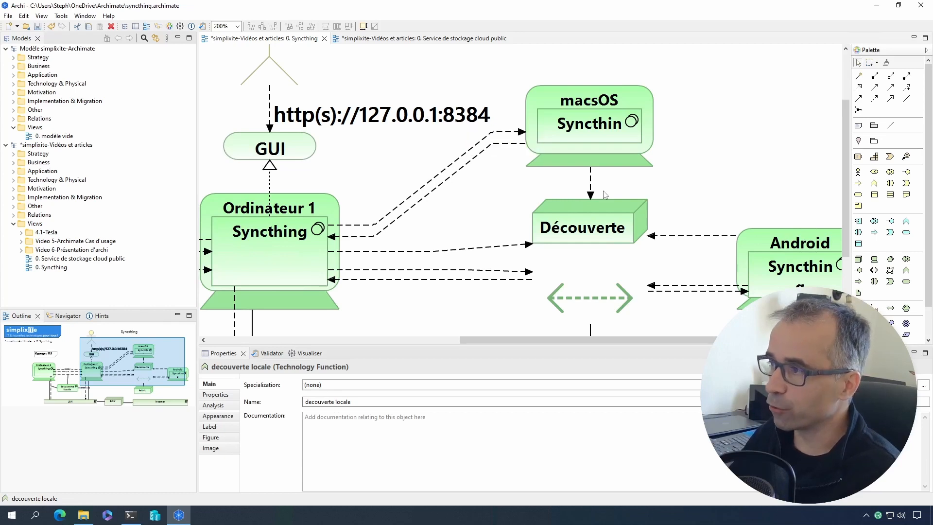
pyautogui.scroll(-3, 602, 195)
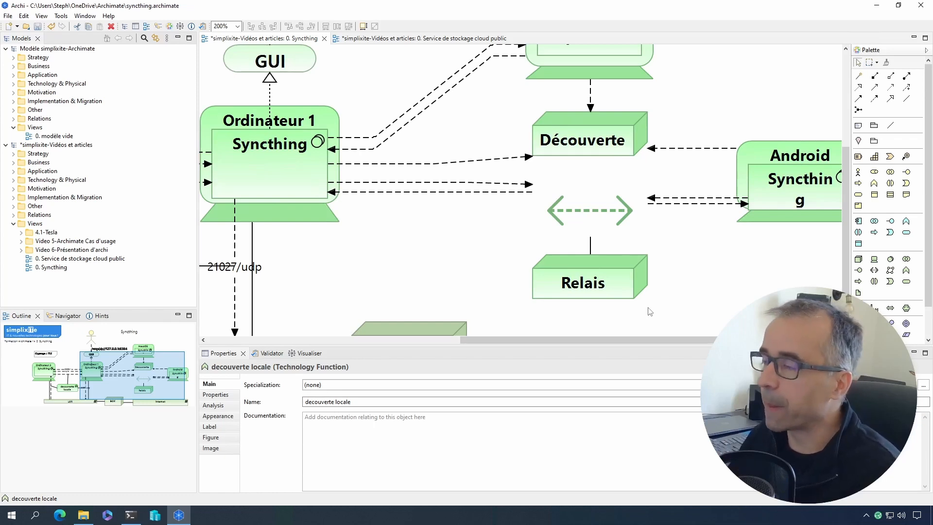
pyautogui.moveTo(678, 342); pyautogui.dragTo(521, 321)
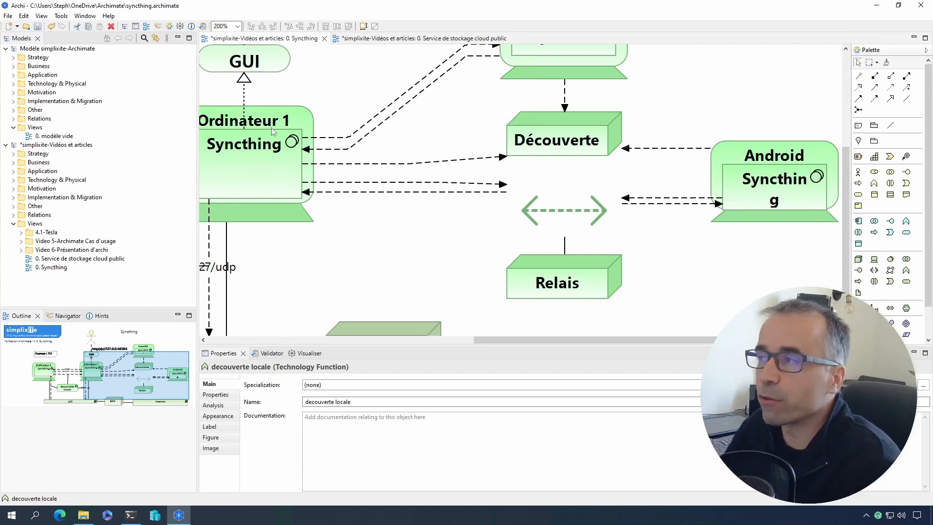
pyautogui.click(766, 194)
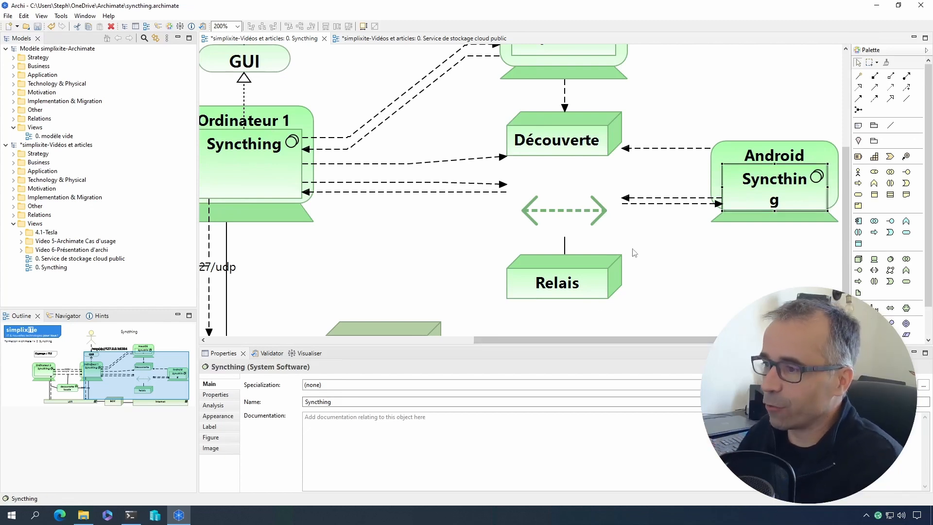
pyautogui.scroll(-2, 658, 222)
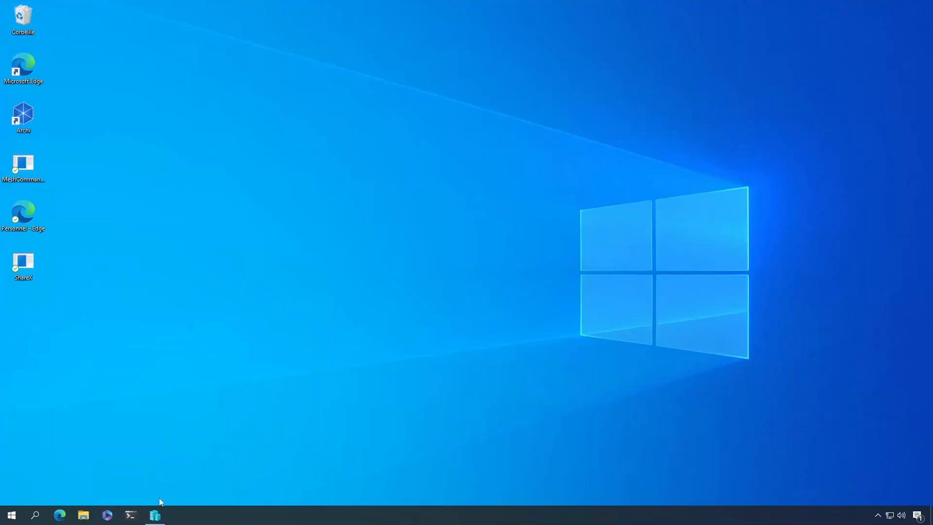
# - Open a Windows PowerShell terminal and move its window clear of the desktop icons
pyautogui.click(130, 515)
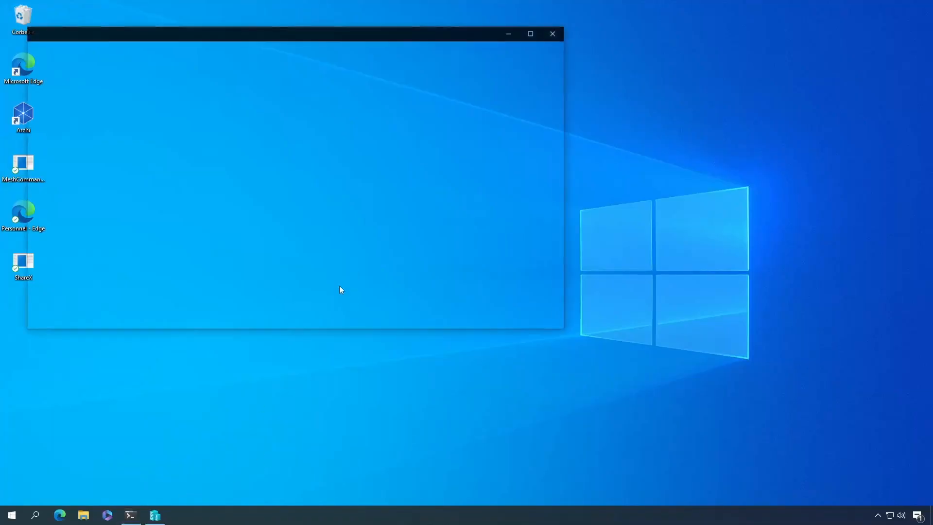
pyautogui.moveTo(330, 44); pyautogui.dragTo(481, 73)
# - Switch to Microsoft Edge, search the web for syncthing and open the official syncthing.net site in a maximized window
pyautogui.doubleClick(23, 67)
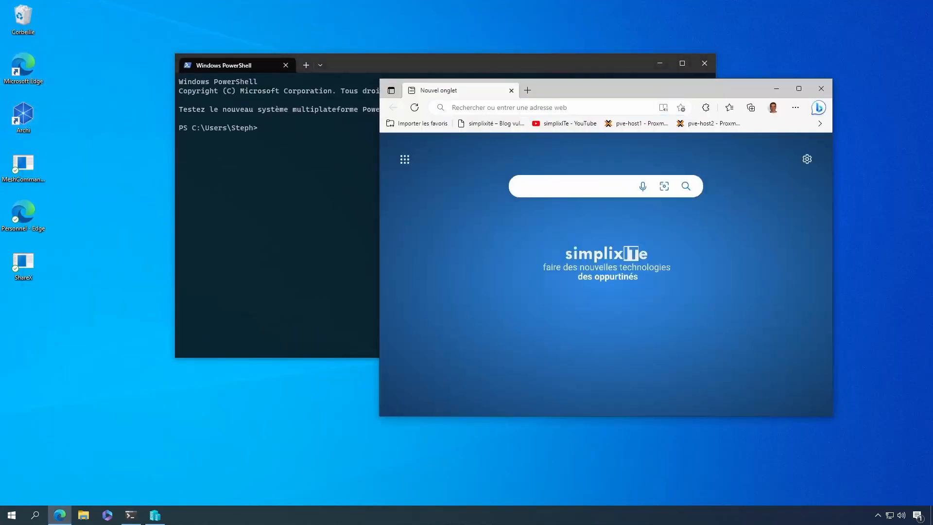
pyautogui.write('syncthing')
pyautogui.press('Return')
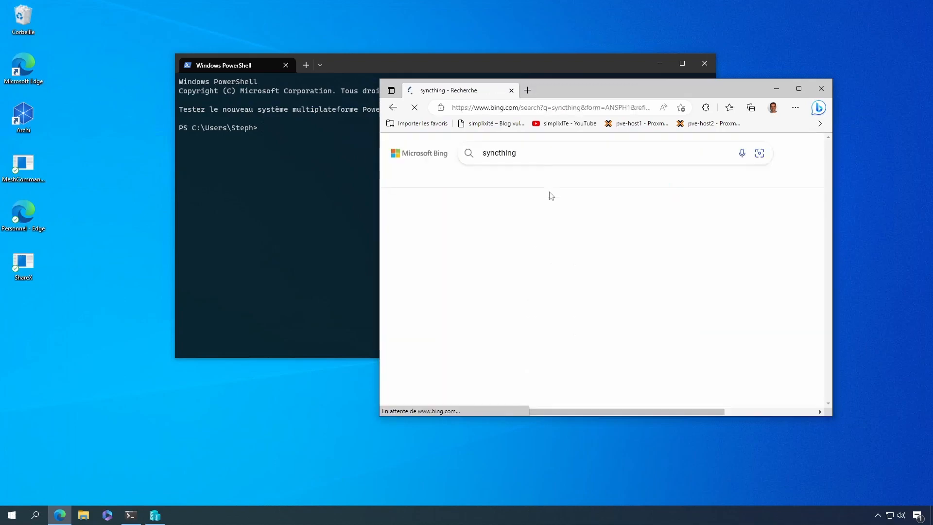
pyautogui.click(492, 223)
pyautogui.click(798, 88)
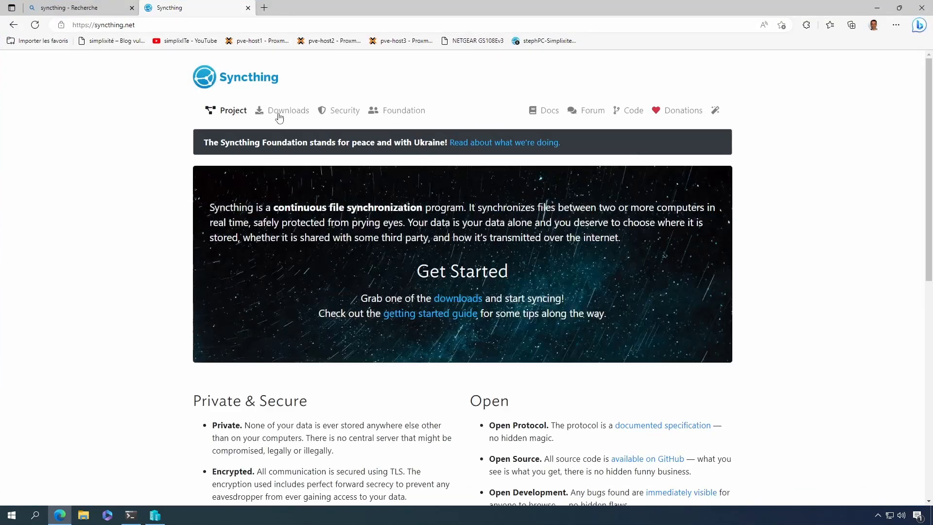
# - Review the integrations and base builds on the Syncthing downloads page, and open the SyncTrayzor link in a new tab
pyautogui.click(279, 116)
pyautogui.scroll(-1, 325, 222)
pyautogui.scroll(-4, 188, 263)
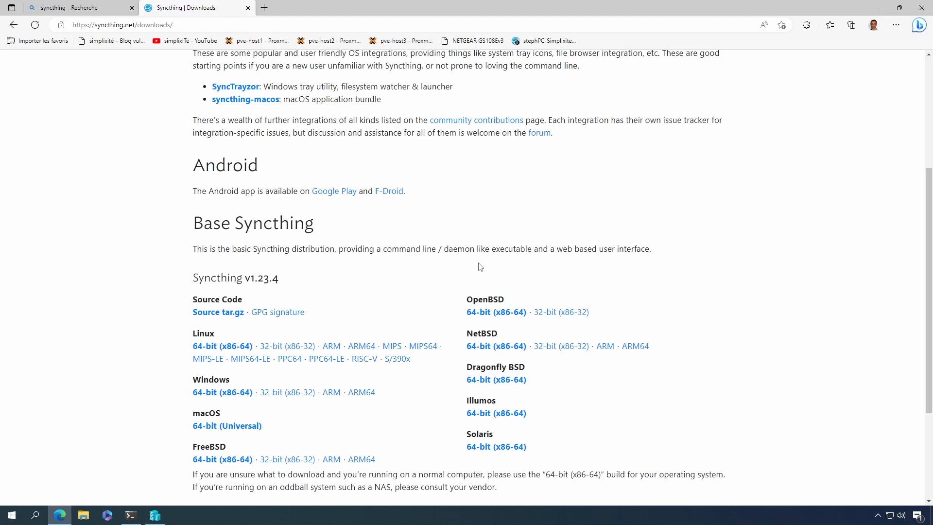
pyautogui.scroll(3, 473, 254)
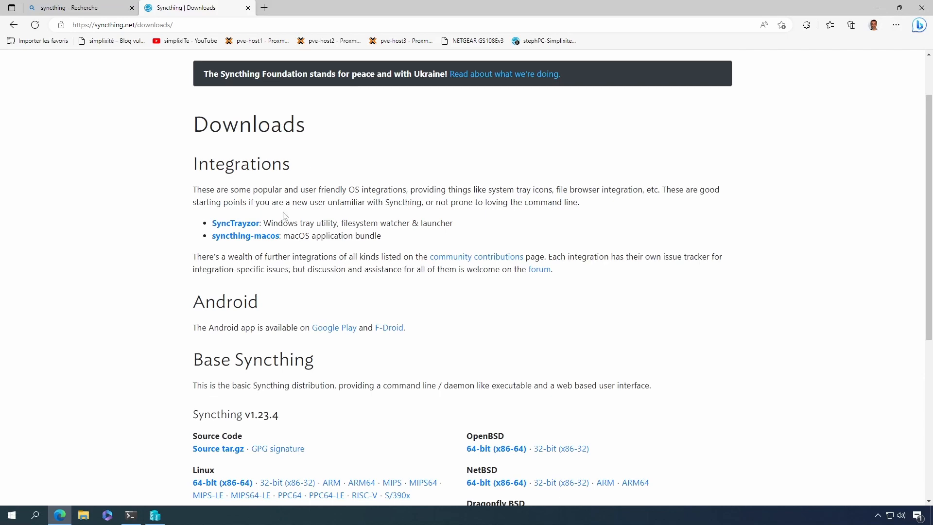
pyautogui.middleClick(242, 225)
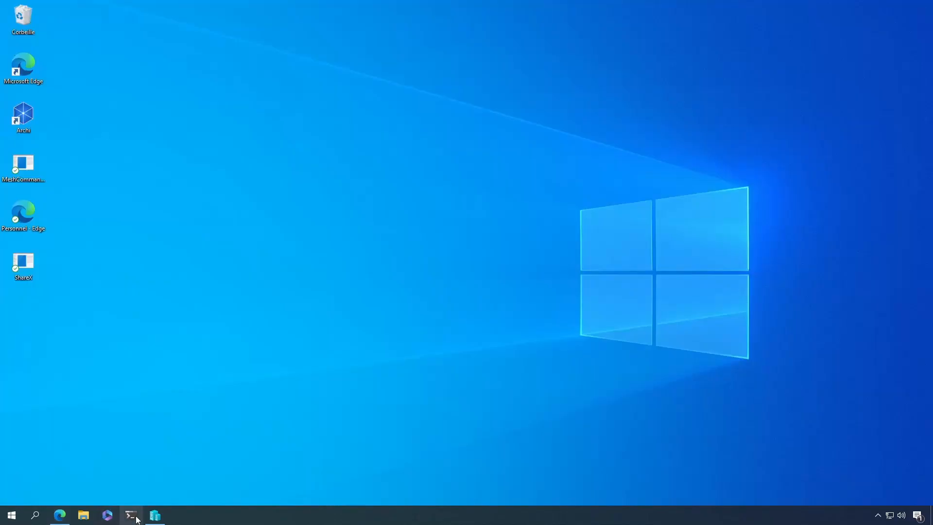
# - Open Windows PowerShell as administrator, allow the elevation and run "choco install syncthing syncthingtray -y"
pyautogui.rightClick(136, 518)
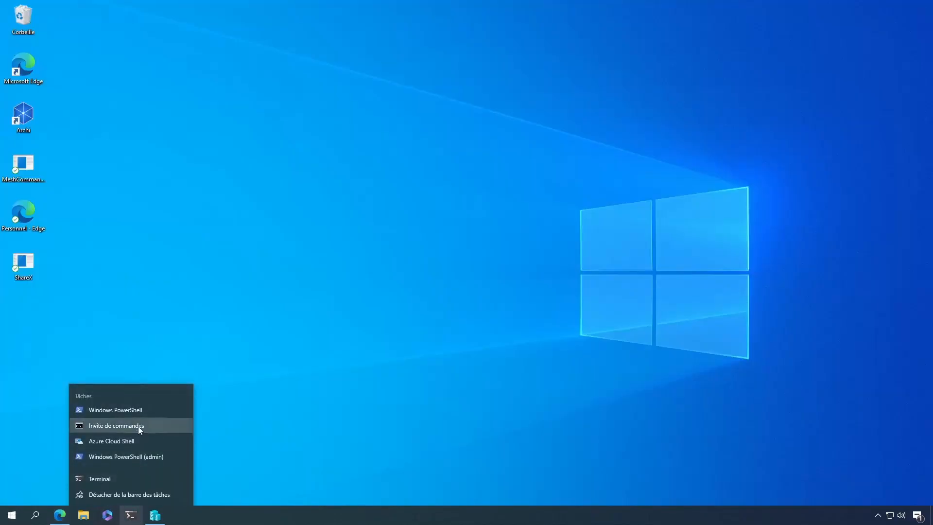
pyautogui.click(138, 458)
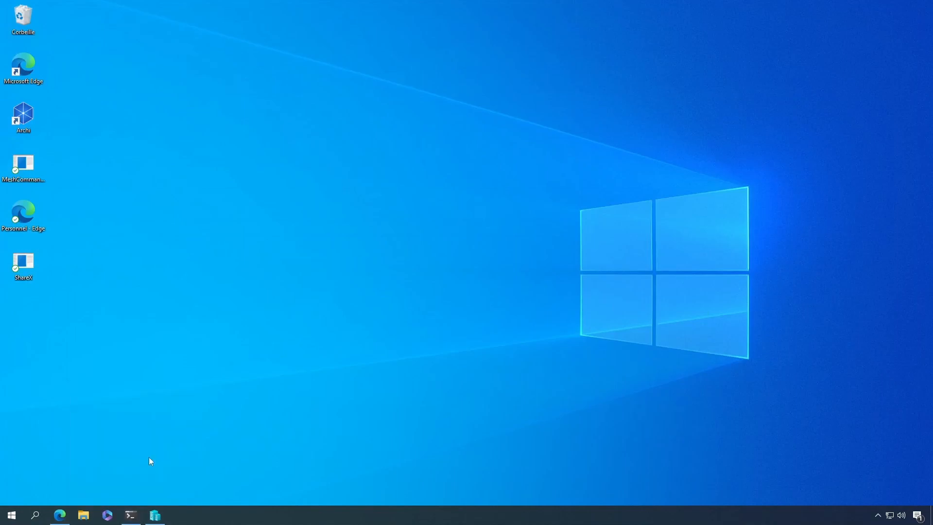
pyautogui.click(407, 322)
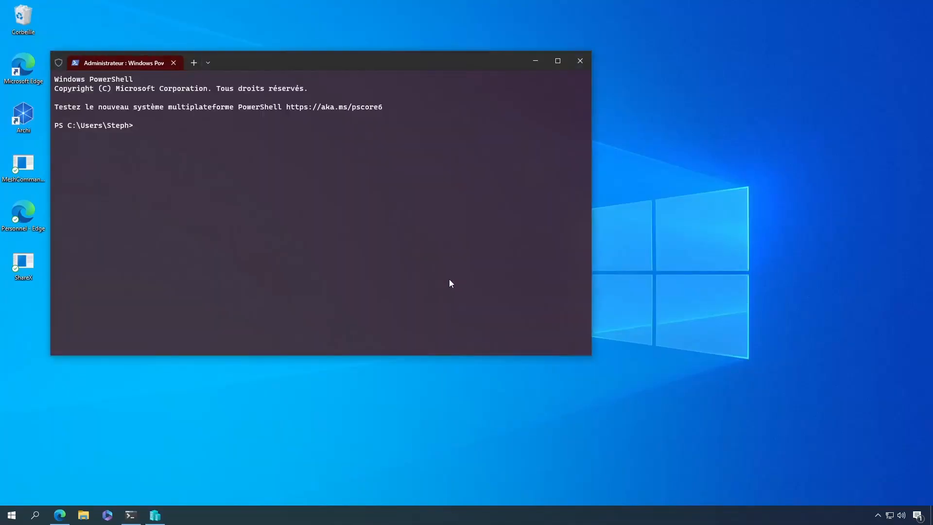
pyautogui.write('choco instal')
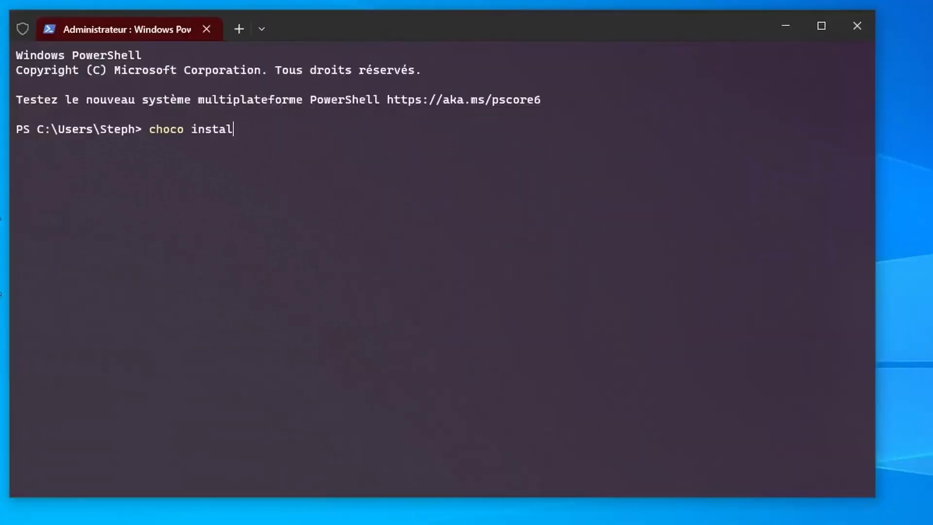
pyautogui.write('l syncthing syncthingtray')
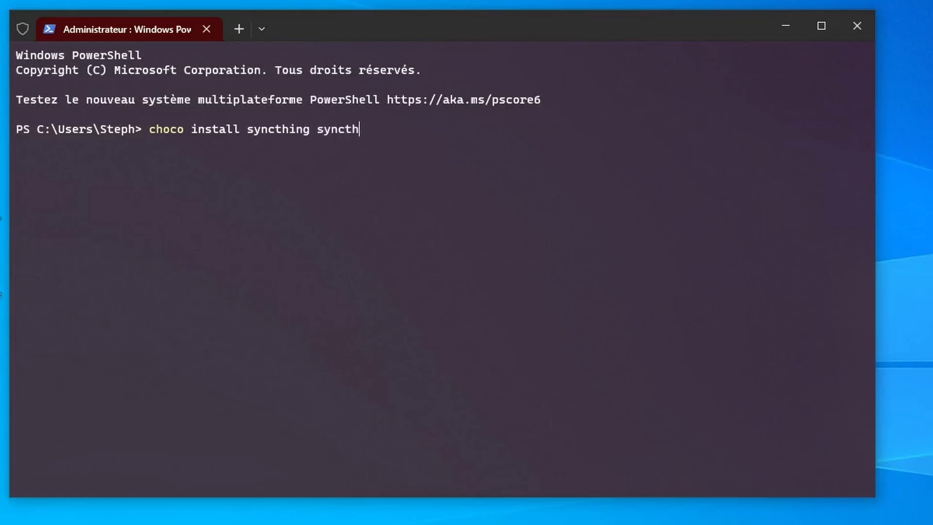
pyautogui.write(' -y')
pyautogui.press('Return')
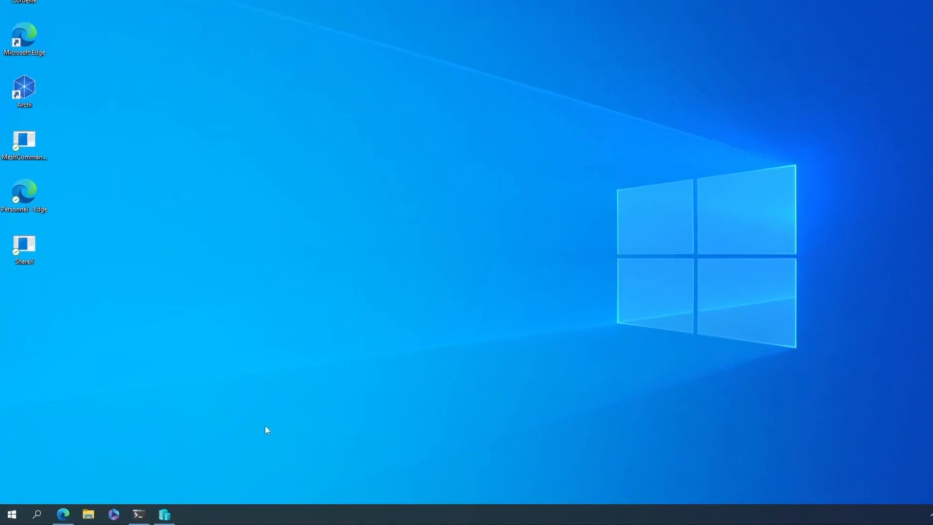
# - Launch Syncthing Tray and run its guided setup as a first-time configuration, choosing to start the installed Syncthing application via Syncthing Tray
pyautogui.click(10, 515)
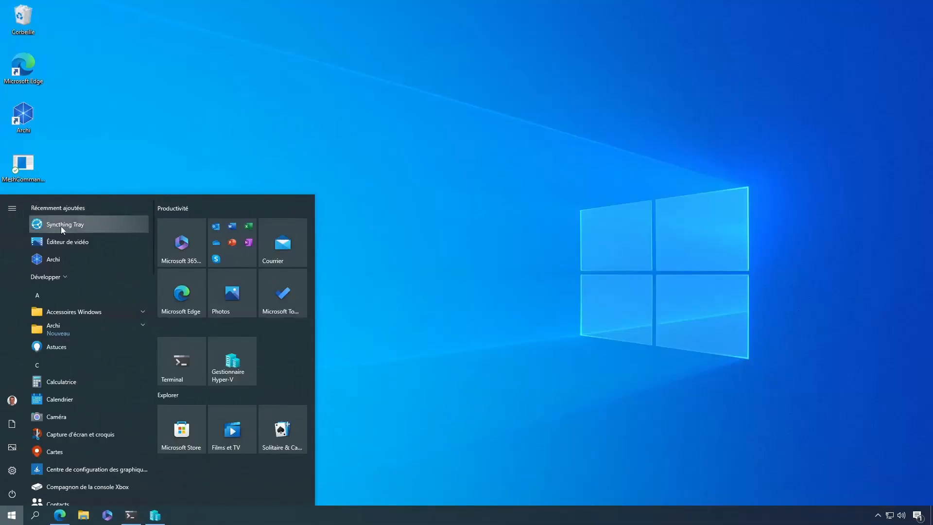
pyautogui.click(60, 226)
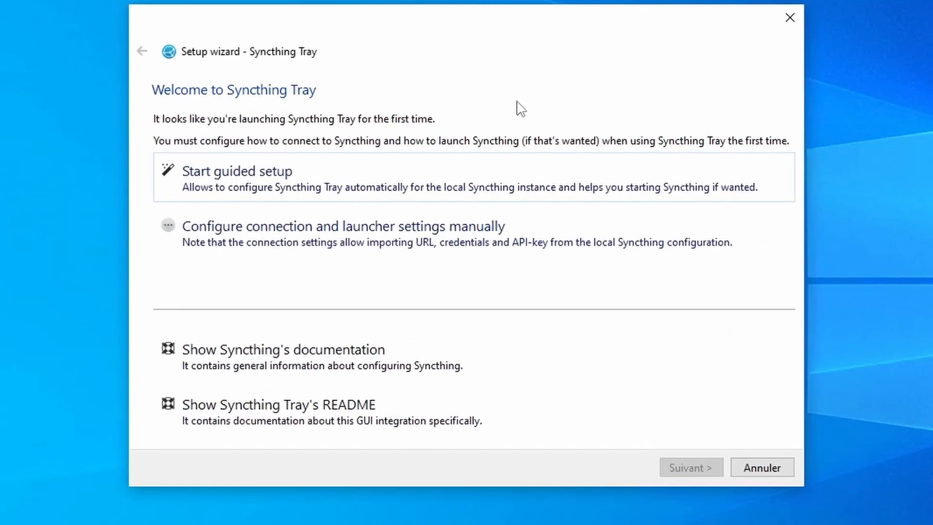
pyautogui.click(372, 181)
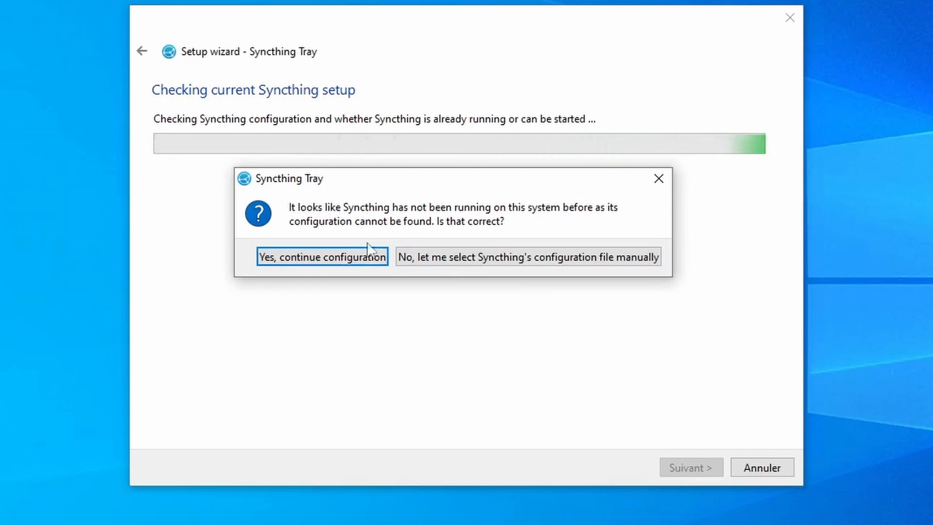
pyautogui.click(351, 263)
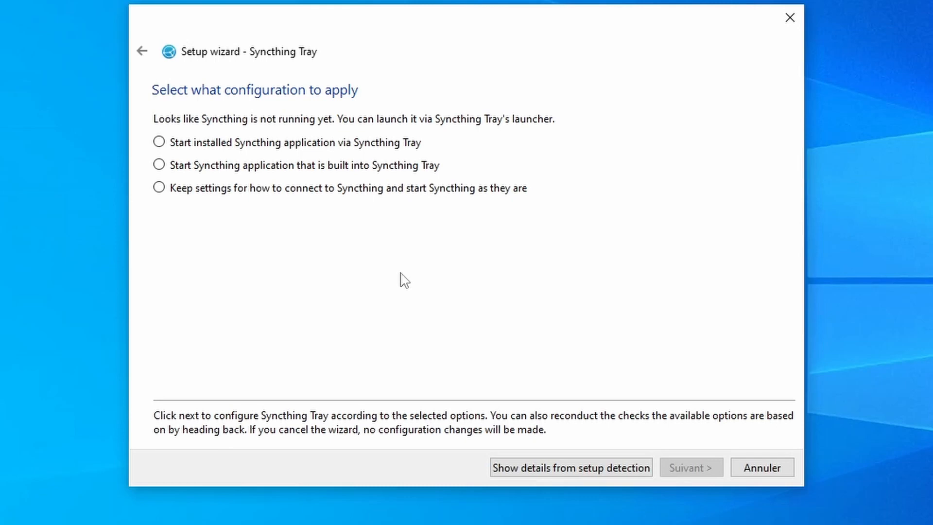
pyautogui.click(159, 142)
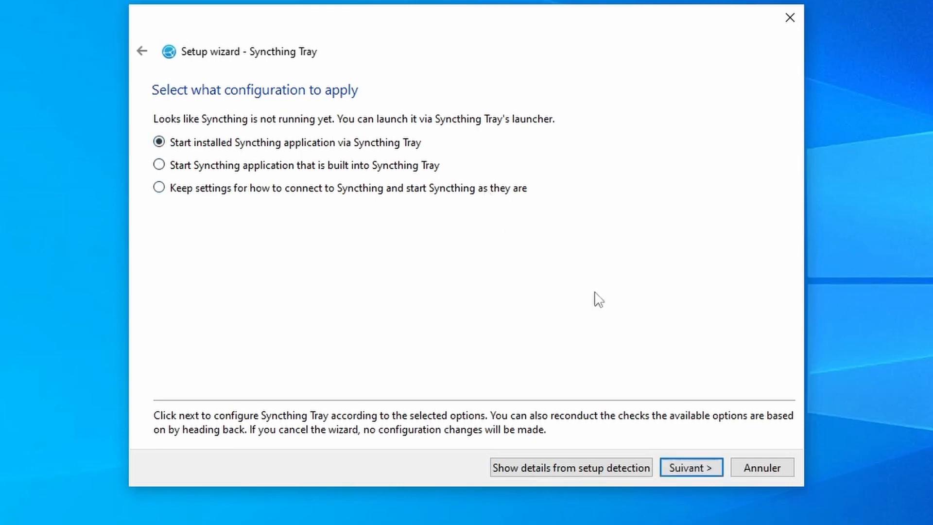
pyautogui.click(706, 475)
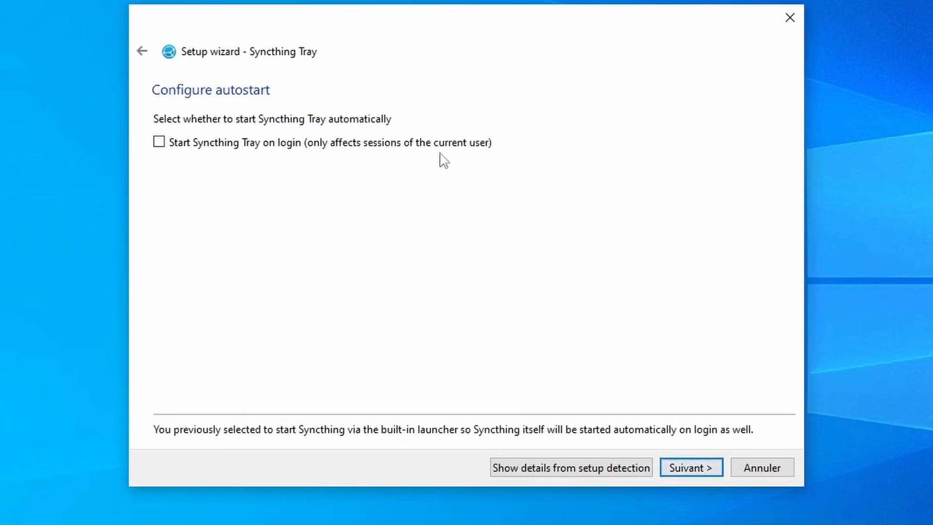
# - Enable starting Syncthing Tray on login and apply the selected configuration
pyautogui.click(253, 149)
pyautogui.click(700, 470)
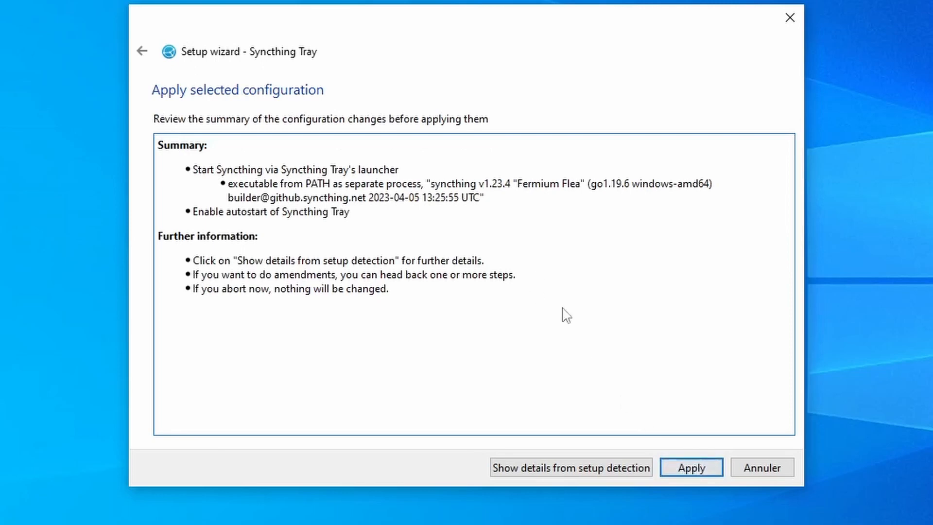
pyautogui.click(698, 476)
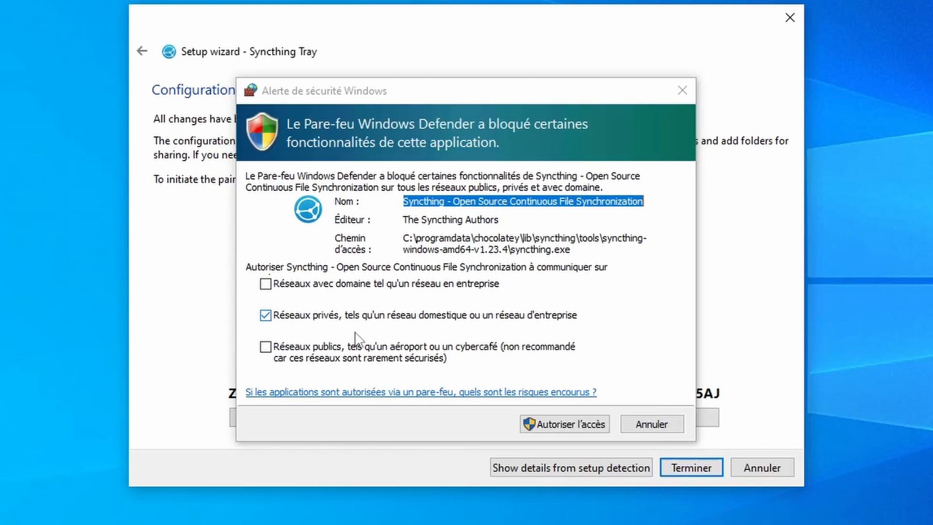
# - Allow Syncthing through the Windows Defender firewall on domain networks in addition to private ones, and finish the setup wizard
pyautogui.click(311, 284)
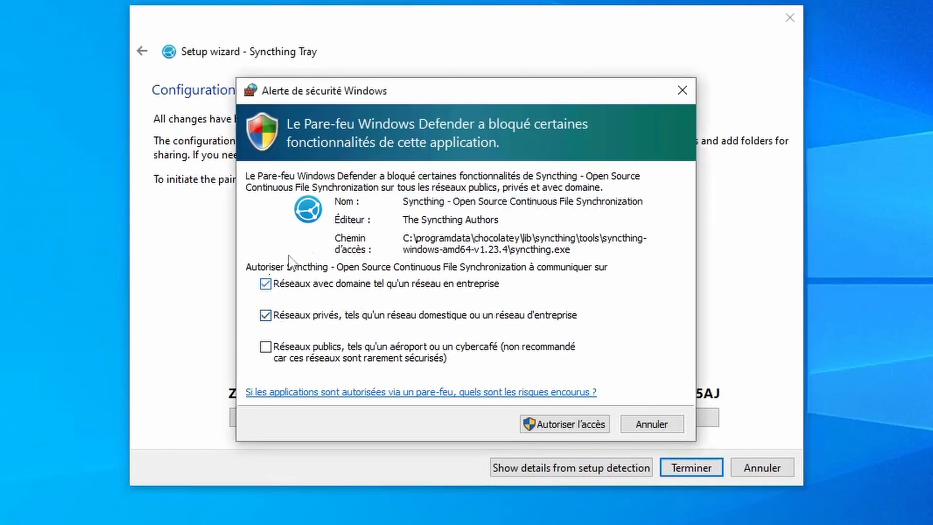
pyautogui.click(569, 426)
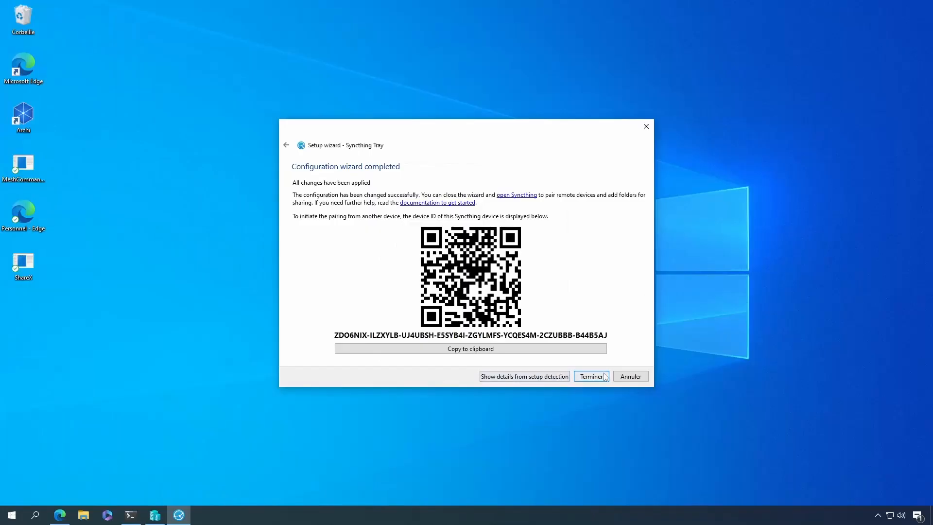
pyautogui.click(598, 378)
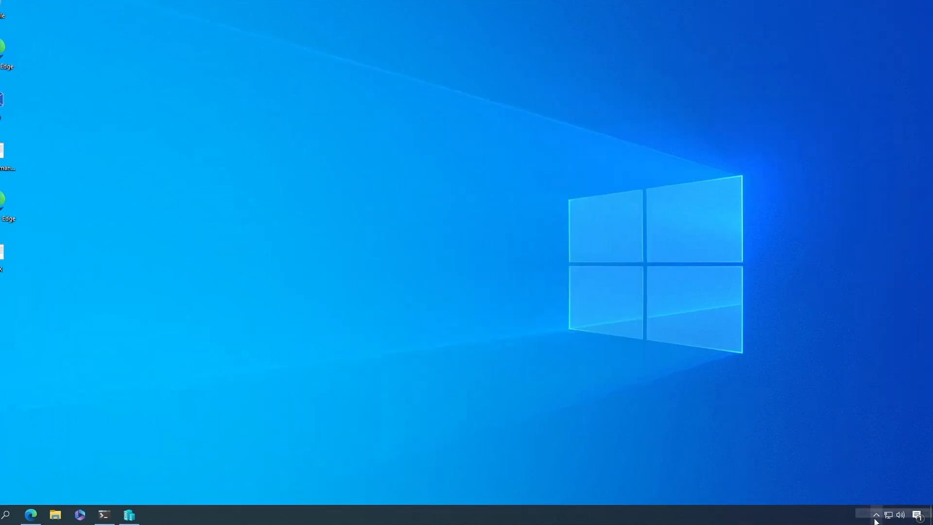
# - Move the Syncthing Tray icon out of the hidden icons onto the taskbar, and review its devices, downloads and recent changes
pyautogui.click(877, 515)
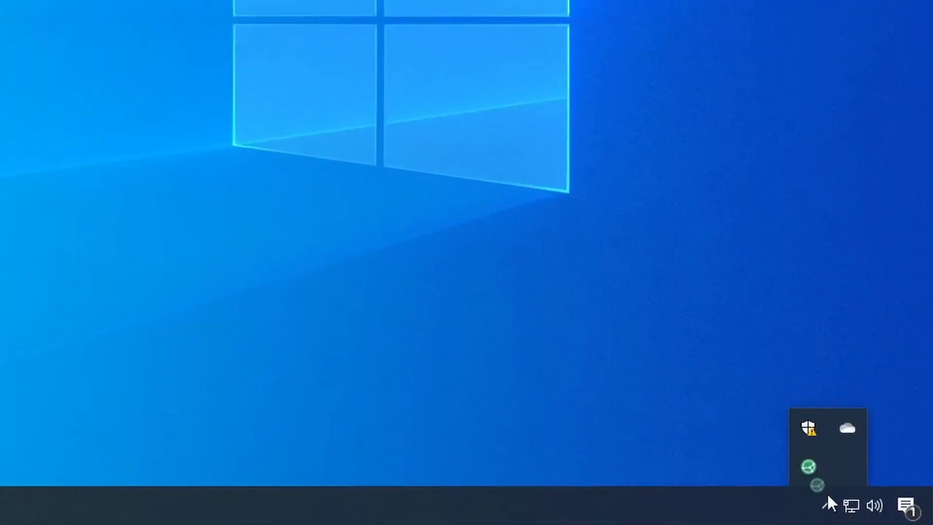
pyautogui.moveTo(835, 518); pyautogui.dragTo(834, 517)
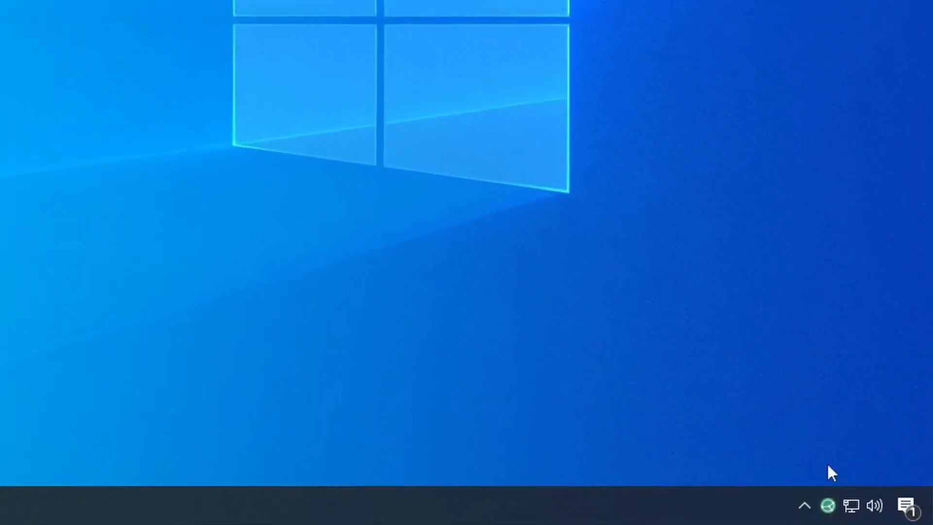
pyautogui.click(828, 507)
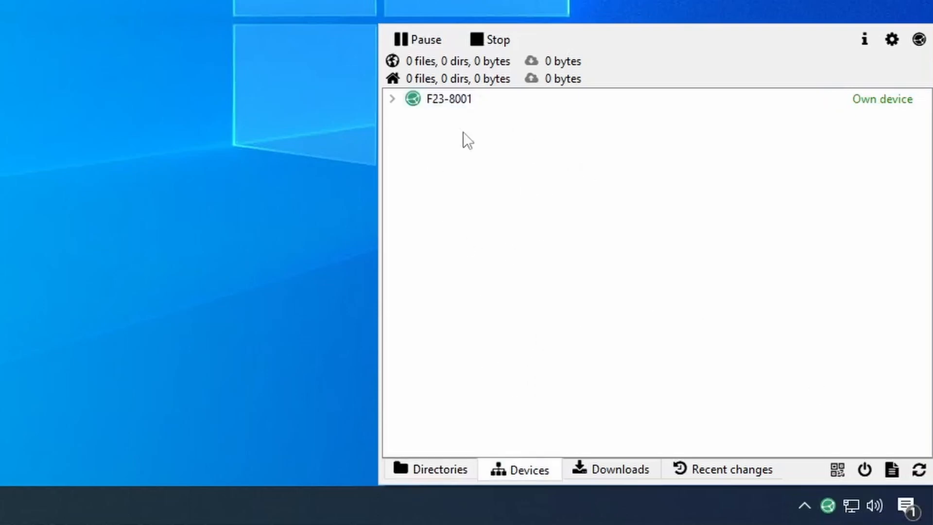
pyautogui.click(603, 468)
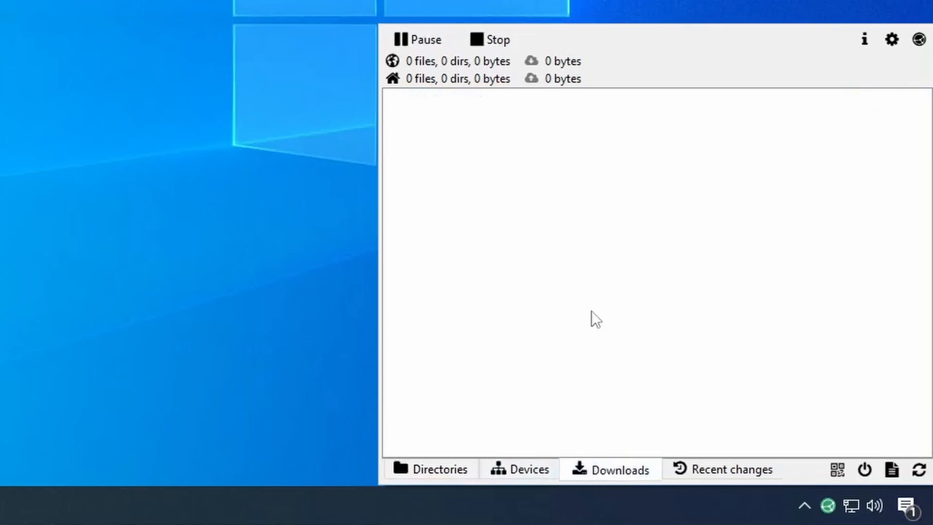
pyautogui.click(710, 471)
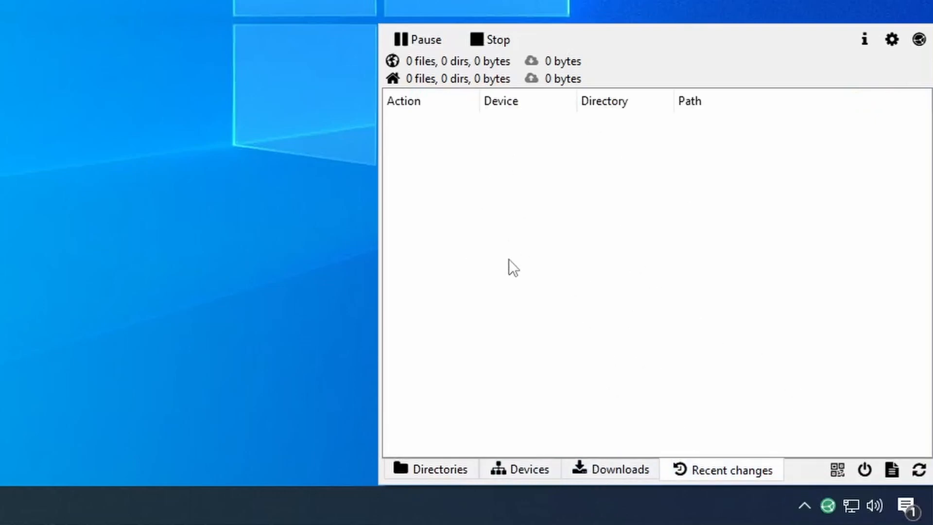
# - Open the Syncthing web interface from the tray tool, decline anonymous usage statistics and dismiss the authentication notice
pyautogui.click(919, 39)
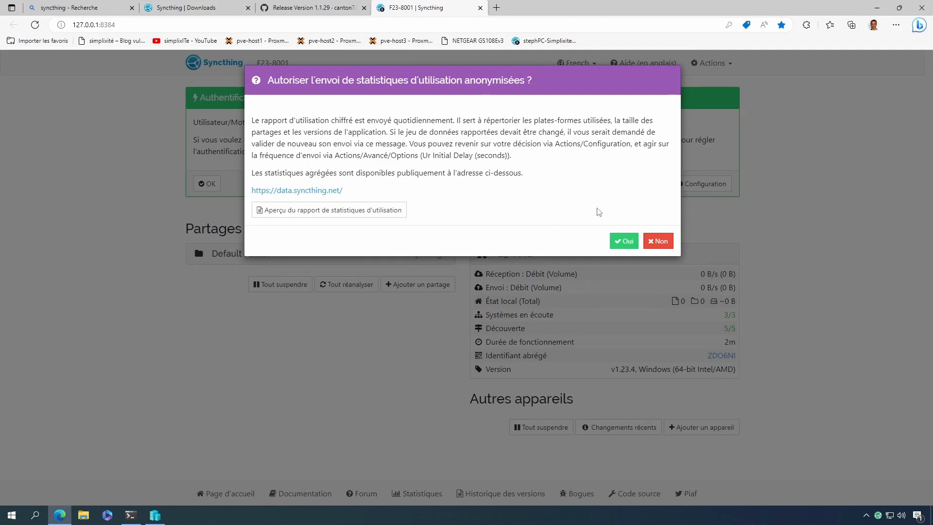
pyautogui.click(660, 242)
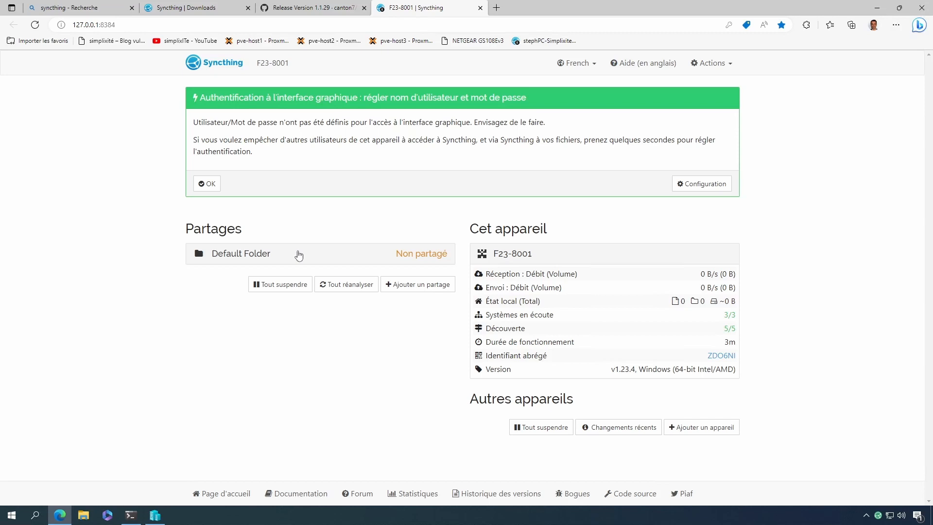
pyautogui.click(213, 183)
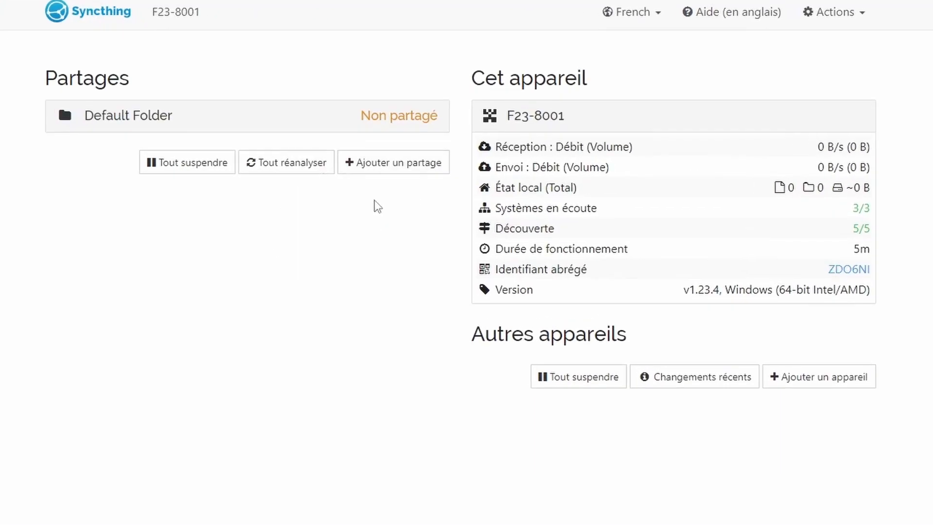
# - Add a shared folder named Partage-Simplixite with the default folder ID and root path, and save it
pyautogui.click(393, 167)
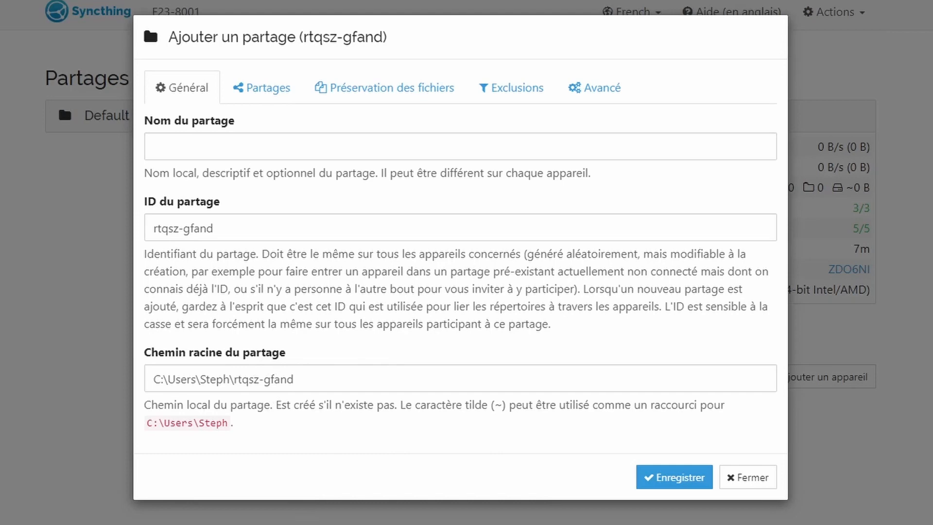
pyautogui.click(246, 146)
pyautogui.write('Partage-Simplixite')
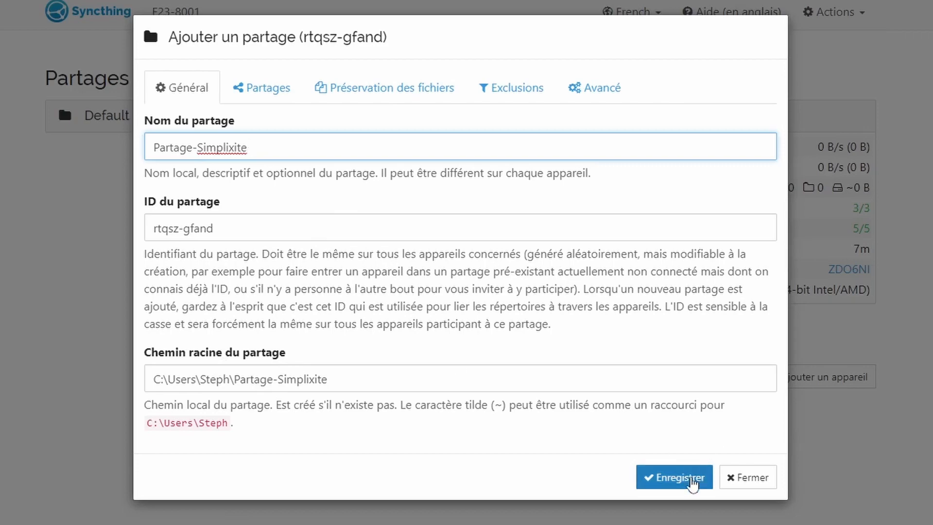
pyautogui.click(689, 480)
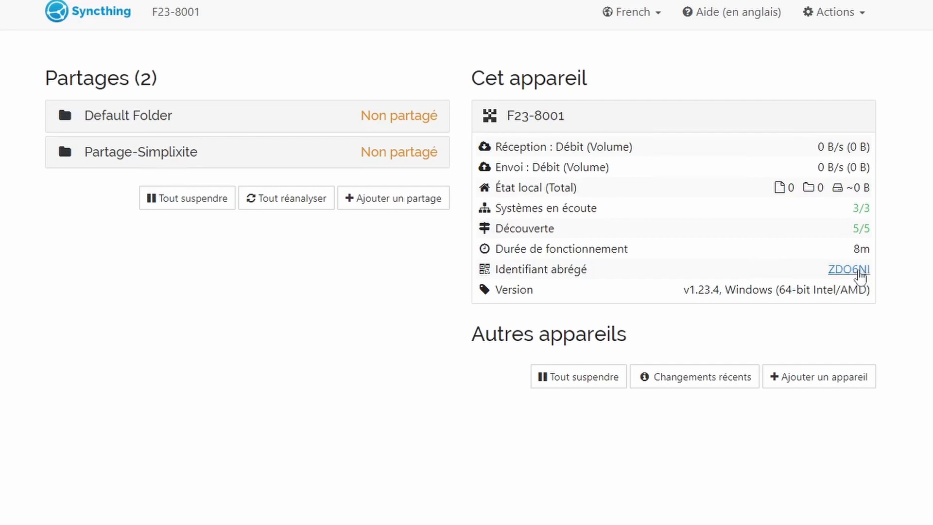
# - Show the device ID of F23-8001, copy it to the clipboard and close the ID dialog
pyautogui.click(853, 271)
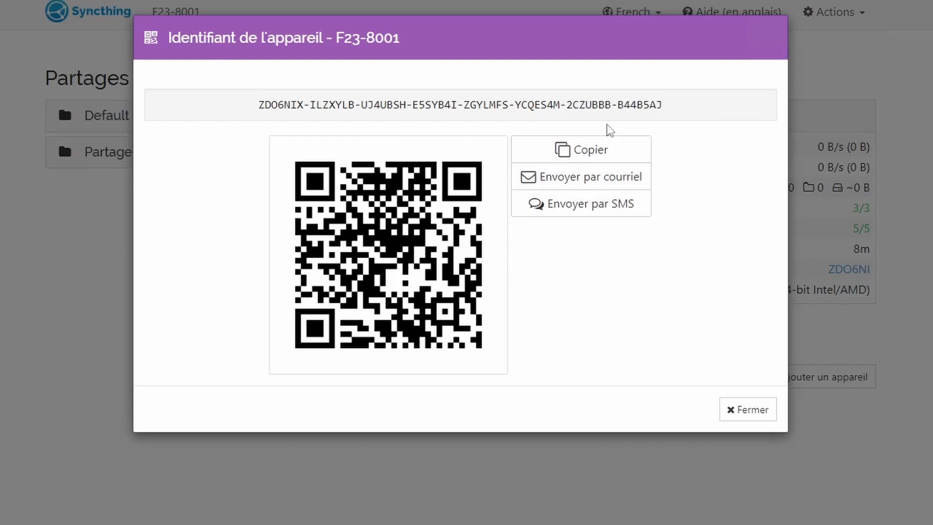
pyautogui.click(588, 148)
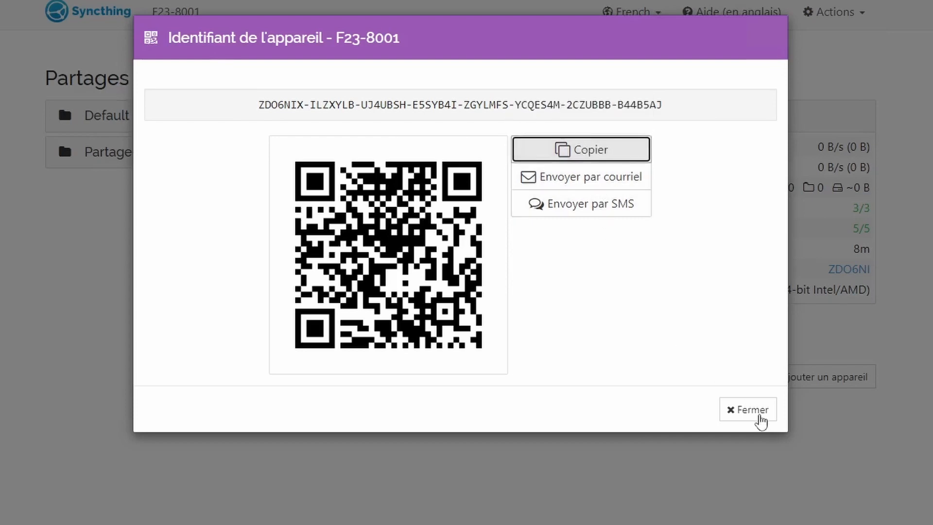
pyautogui.click(760, 417)
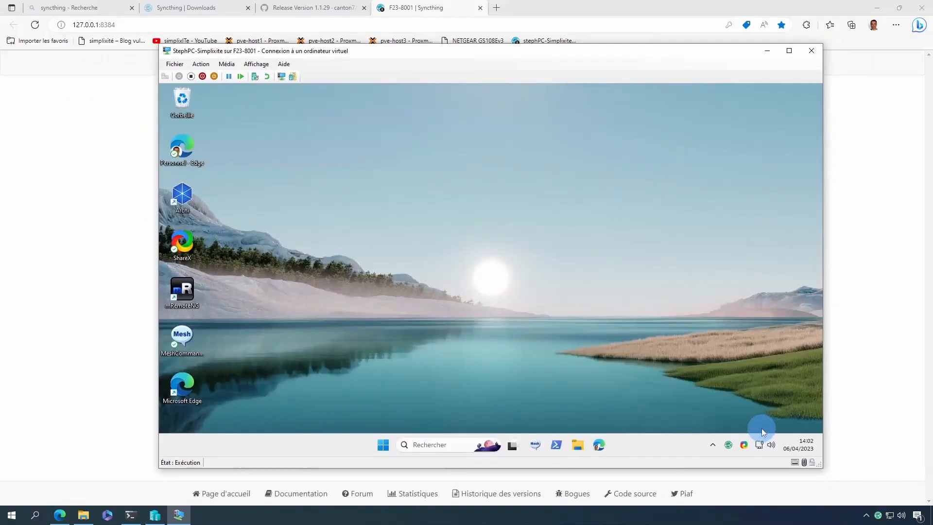
# - Open Syncthing in the StephPC-Simplixite virtual machine and add a remote device with the copied device ID, leaving its friendly name empty
pyautogui.rightClick(729, 446)
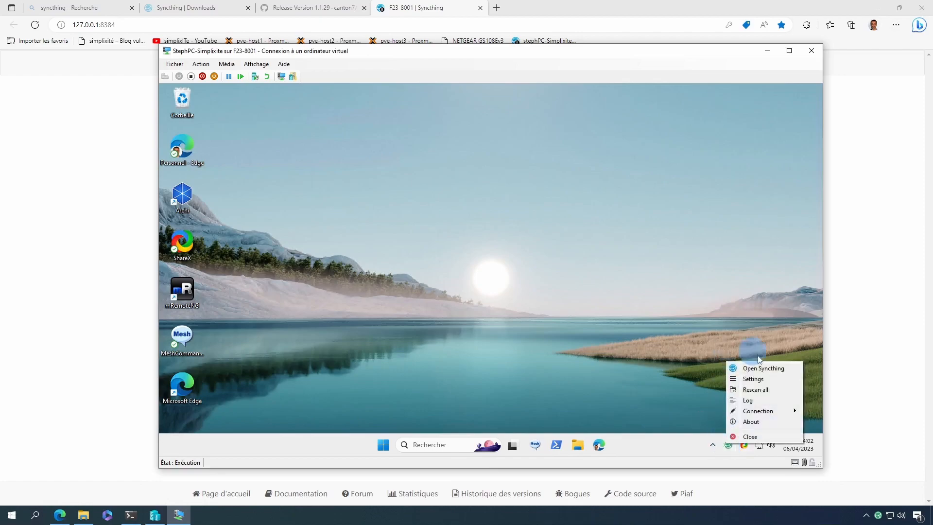
pyautogui.click(759, 369)
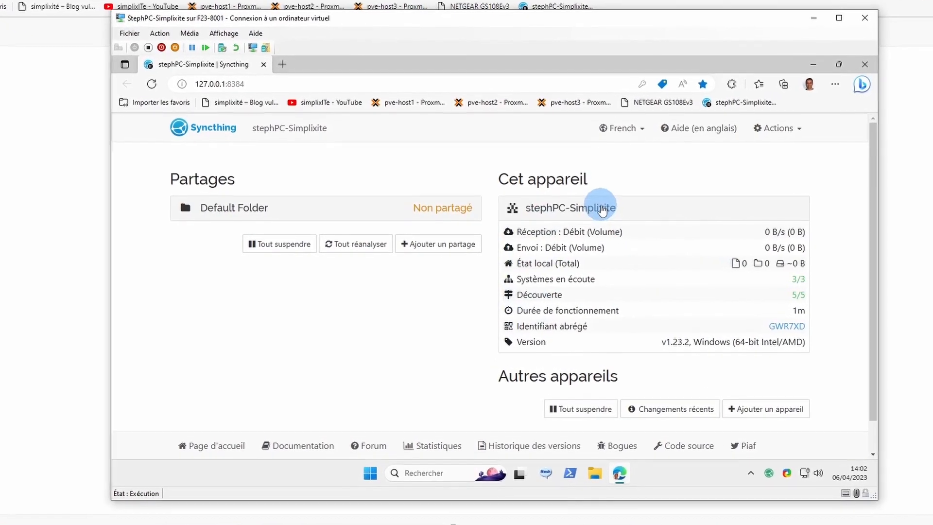
pyautogui.scroll(-2, 671, 296)
pyautogui.click(750, 378)
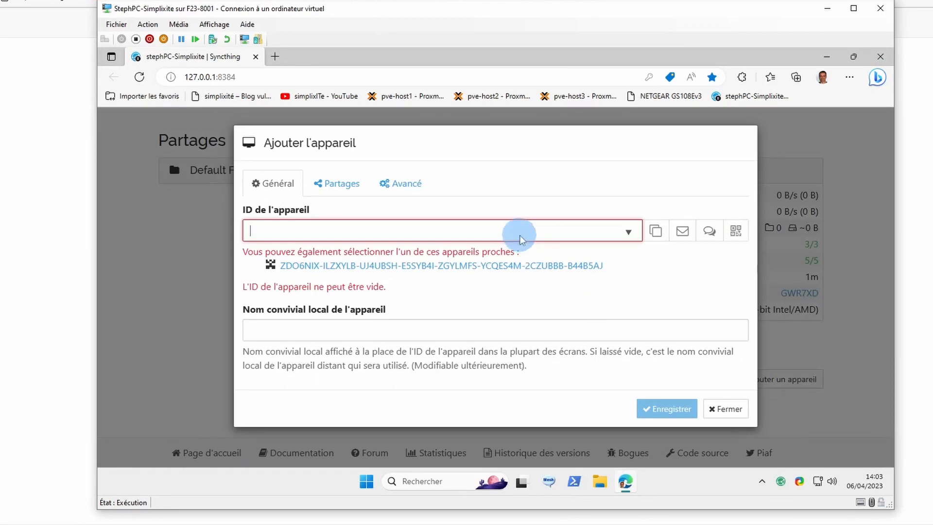
pyautogui.rightClick(520, 232)
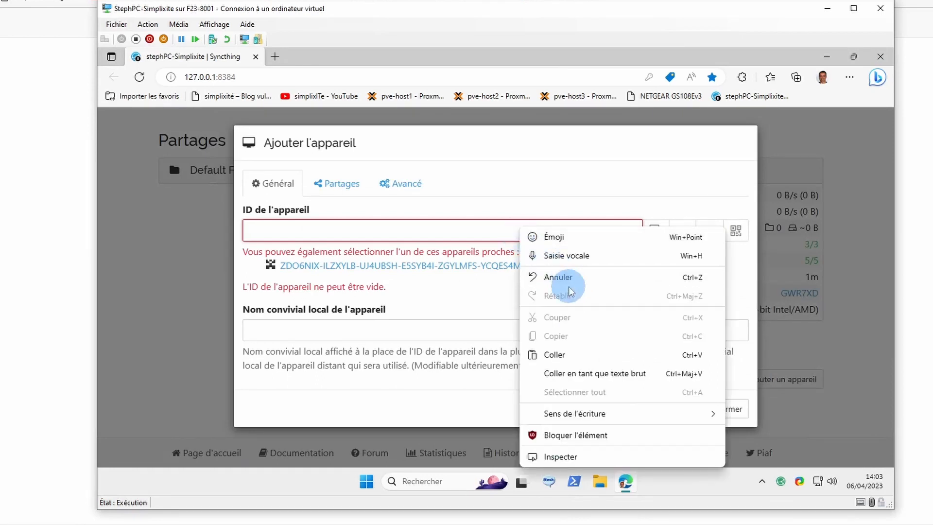
pyautogui.click(554, 354)
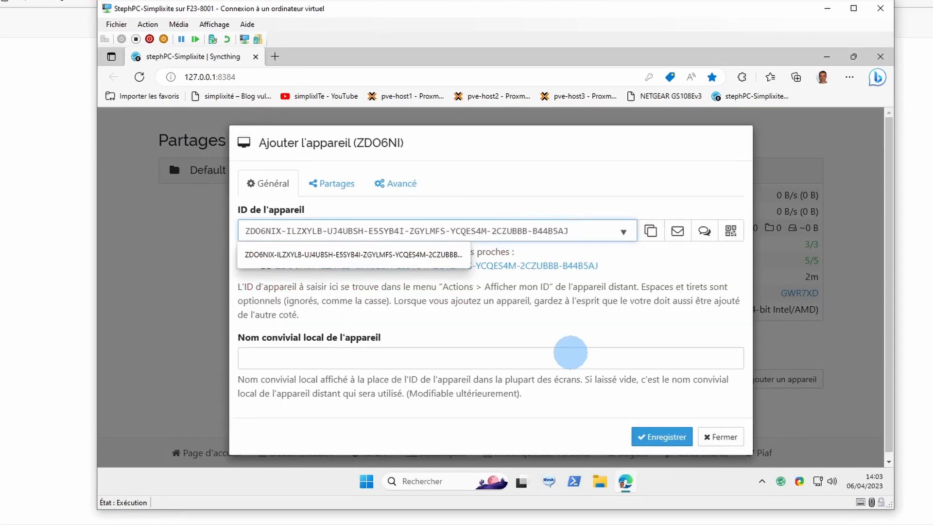
pyautogui.click(559, 320)
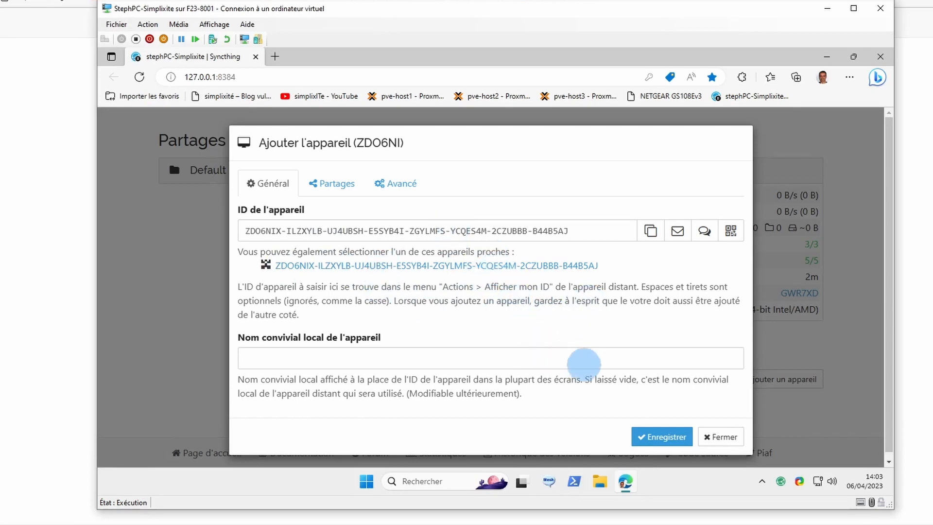
pyautogui.click(661, 437)
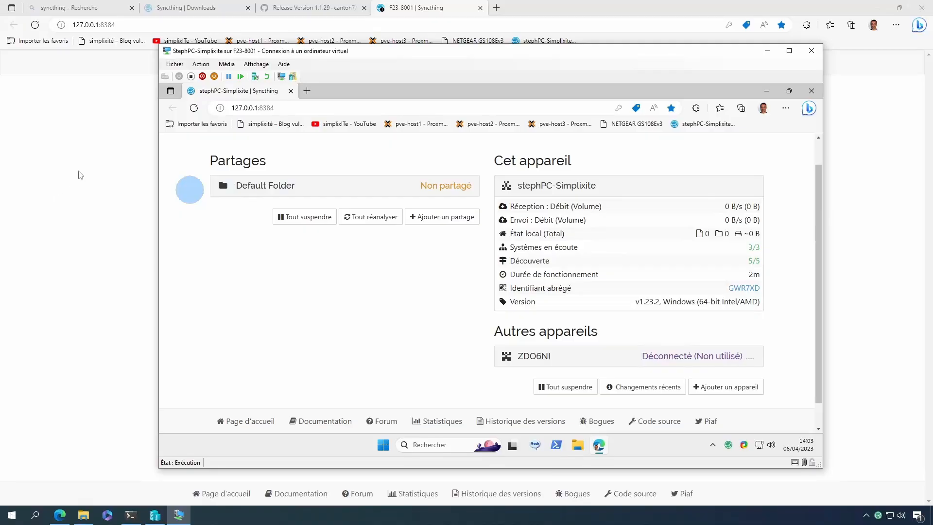
# - Return to the Syncthing page of F23-8001, accept the connection request from stephPC-Simplixite and save it as a known device
pyautogui.click(78, 174)
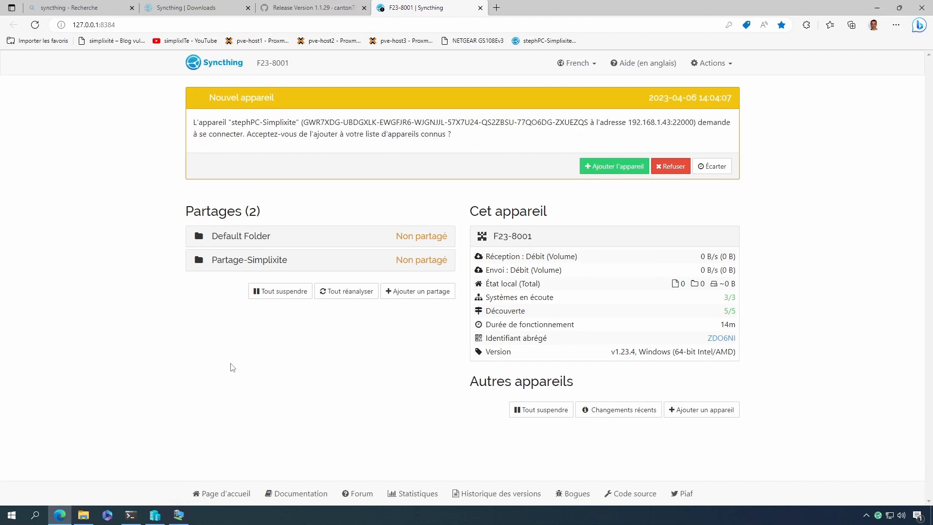
pyautogui.click(614, 166)
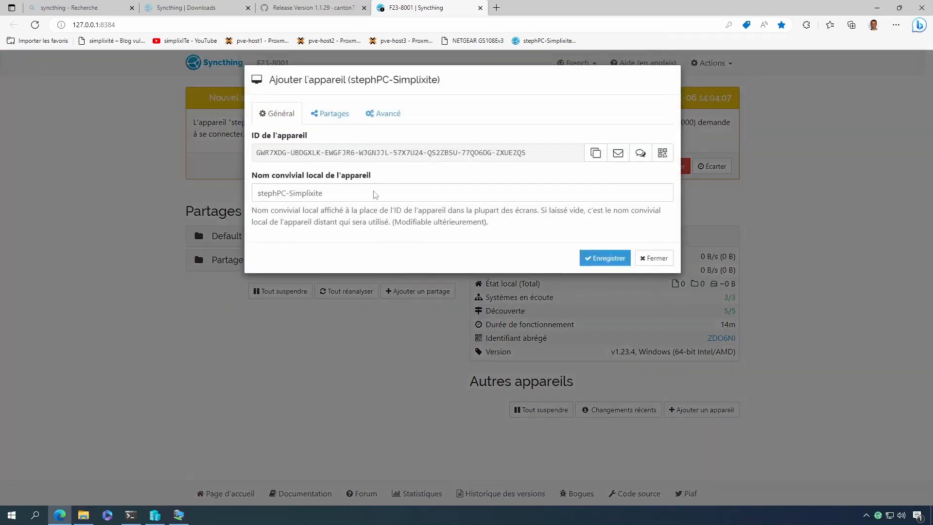
pyautogui.click(618, 259)
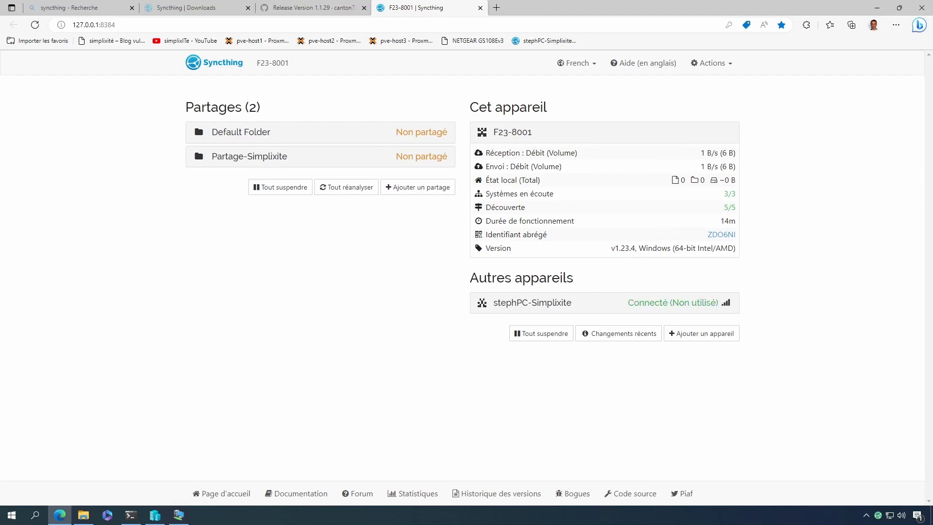
# - Share the Partage-Simplixite folder with the stephPC-Simplixite device, without an encryption password, and save the folder settings
pyautogui.click(270, 158)
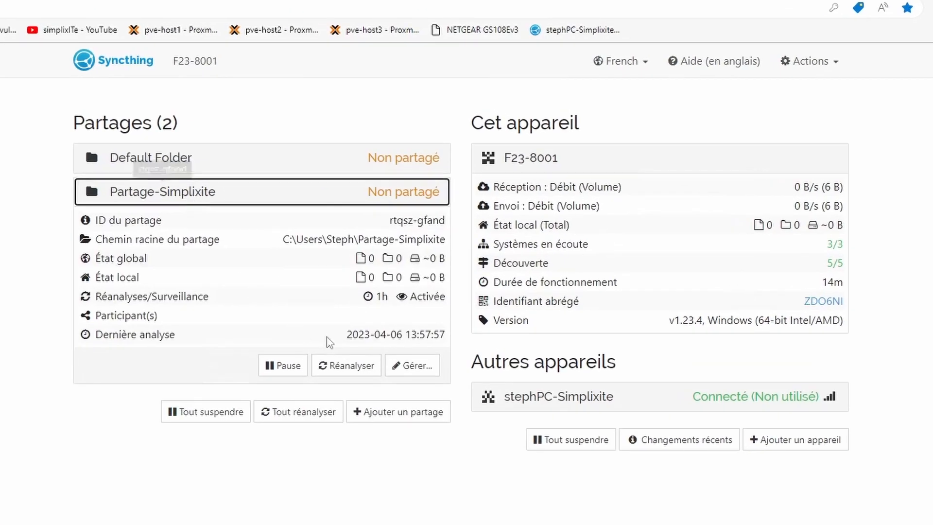
pyautogui.click(412, 366)
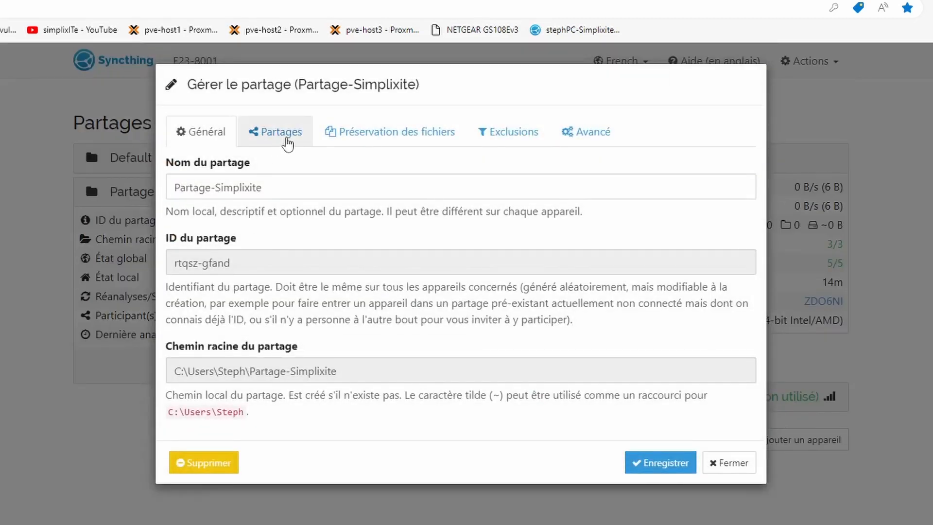
pyautogui.click(287, 136)
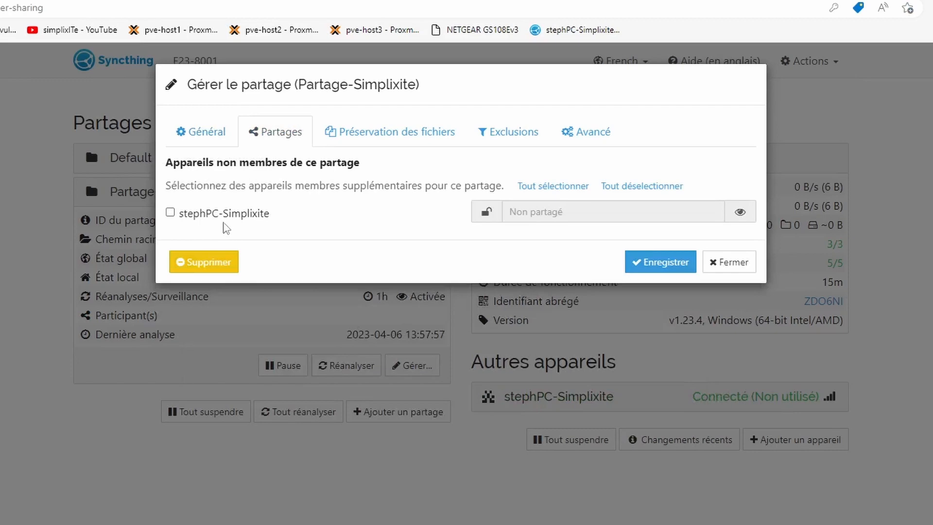
pyautogui.click(198, 217)
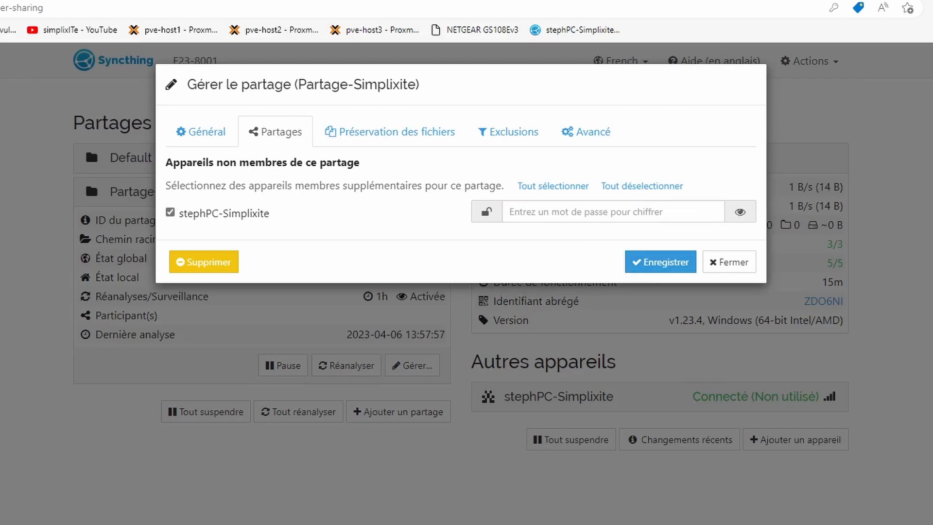
pyautogui.click(659, 263)
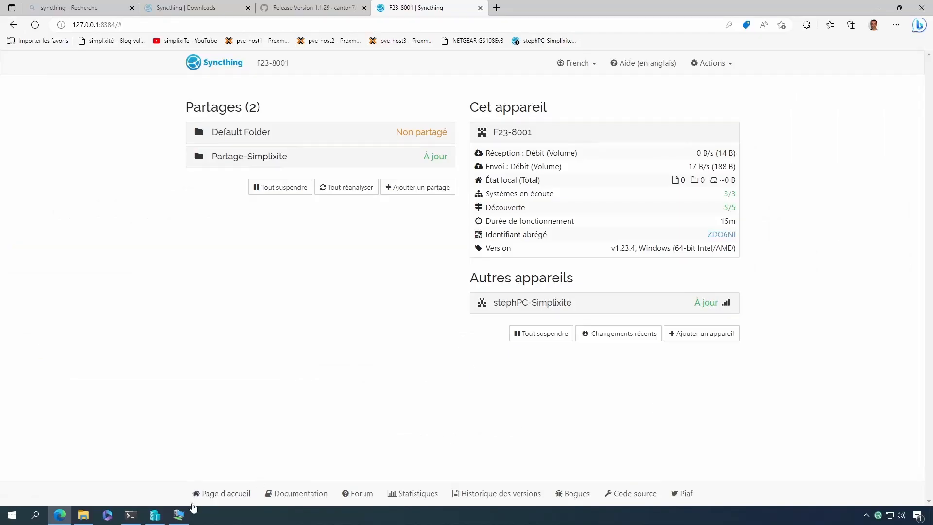
# - Switch to the StephPC-Simplixite virtual machine, accept the Partage-Simplixite share with its default root path, save it and minimize the virtual machine
pyautogui.click(179, 515)
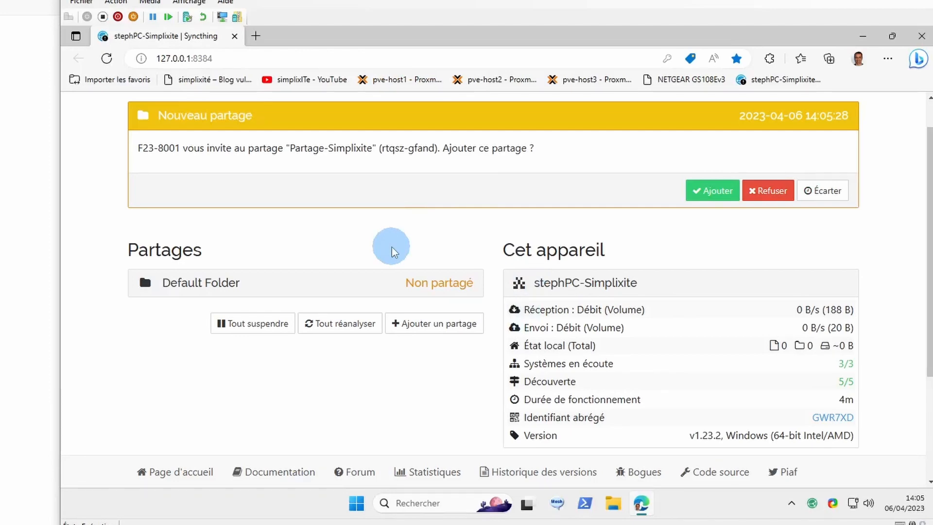
pyautogui.click(708, 192)
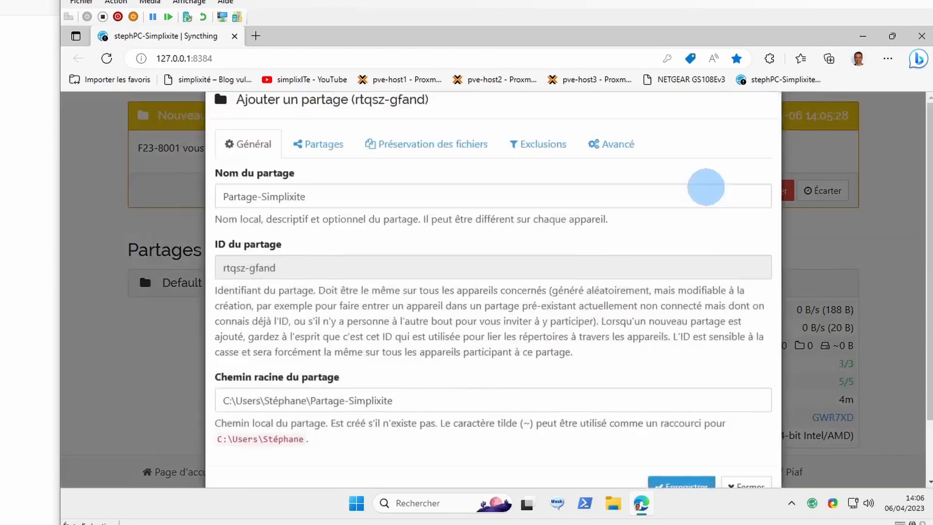
pyautogui.scroll(-1, 583, 349)
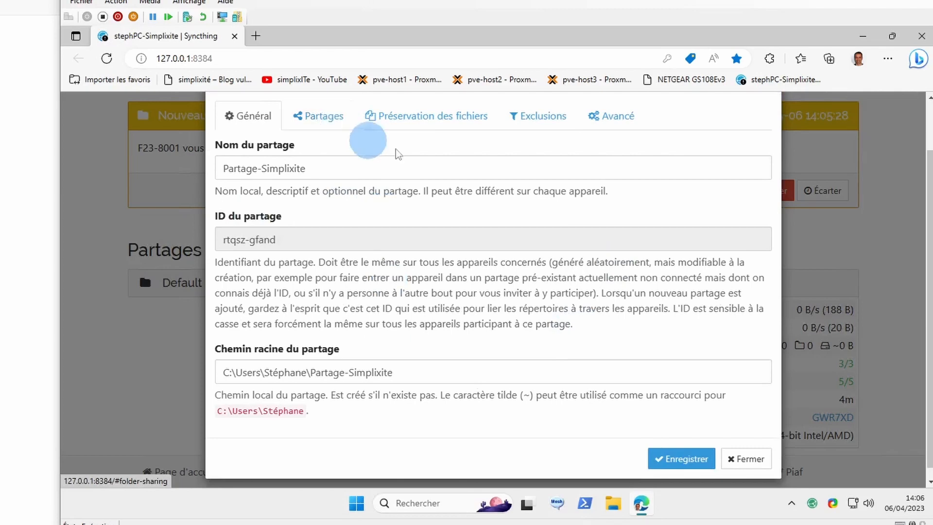
pyautogui.click(676, 457)
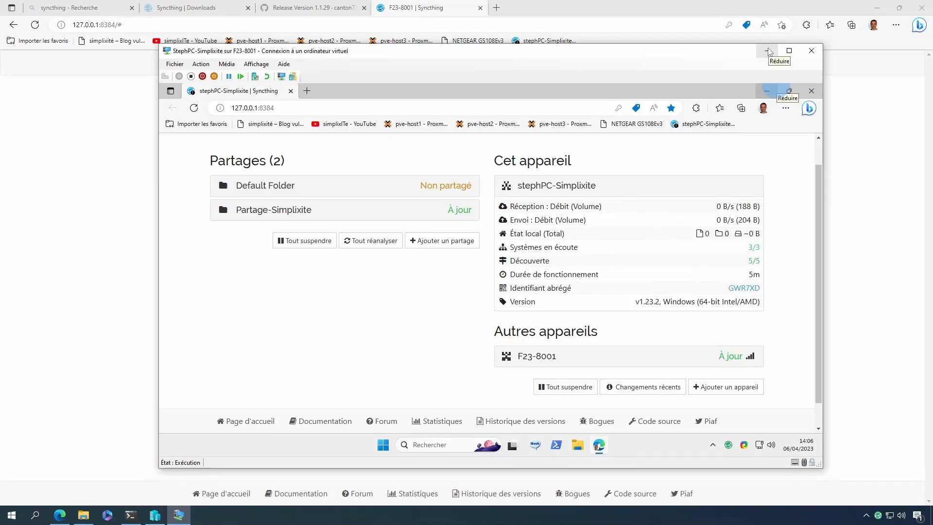
pyautogui.click(768, 51)
# - In File Explorer on F23-8001, move Archi-Win64-Setup-5.0.1 from the Téléchargements folder into the Partage-Simplixite folder
pyautogui.click(83, 515)
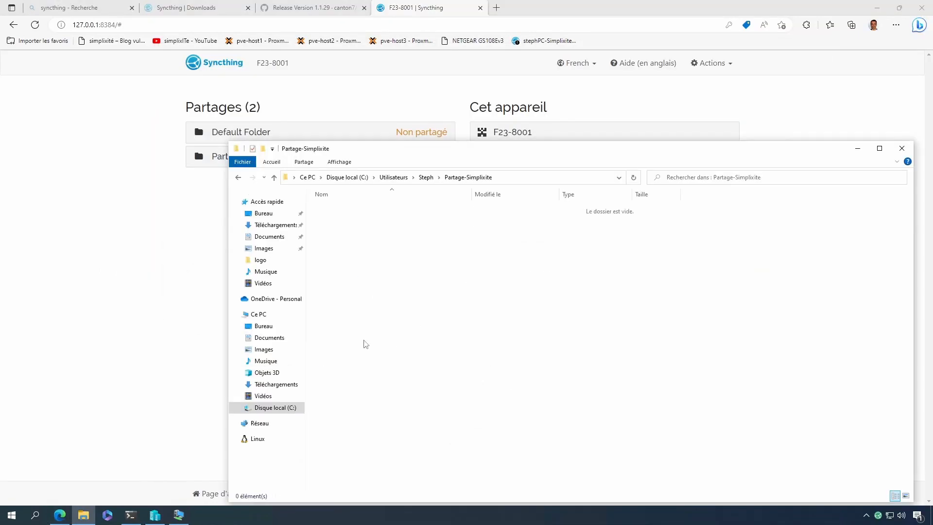
pyautogui.moveTo(440, 153); pyautogui.dragTo(408, 108)
pyautogui.rightClick(83, 517)
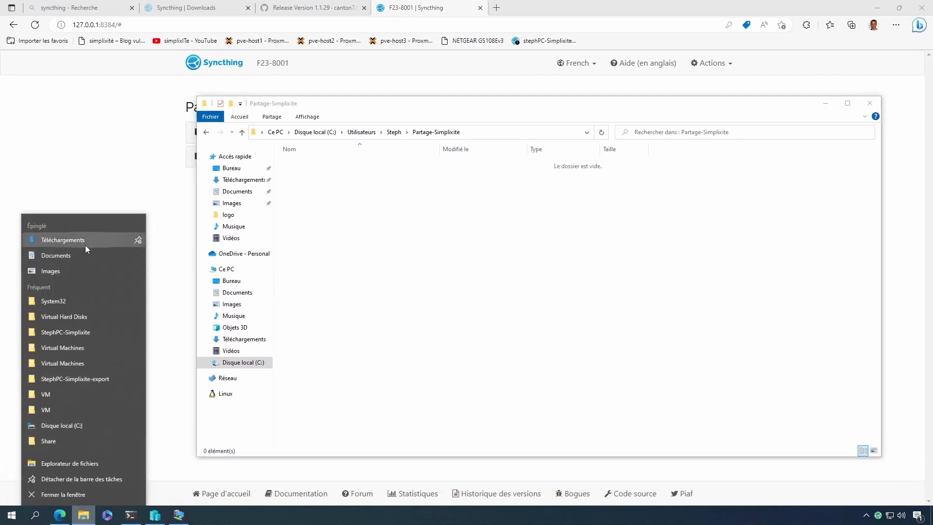
pyautogui.click(85, 245)
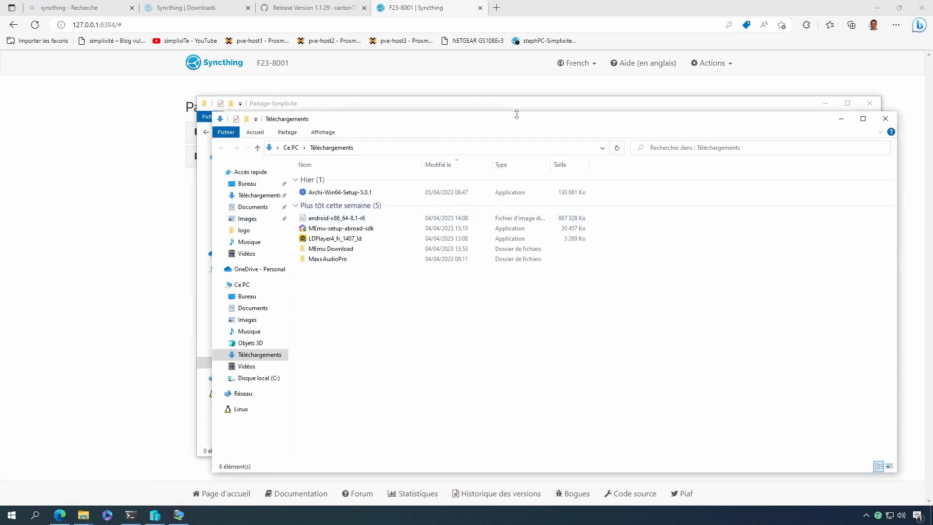
pyautogui.moveTo(517, 113); pyautogui.dragTo(513, 158)
pyautogui.moveTo(396, 166); pyautogui.dragTo(408, 268)
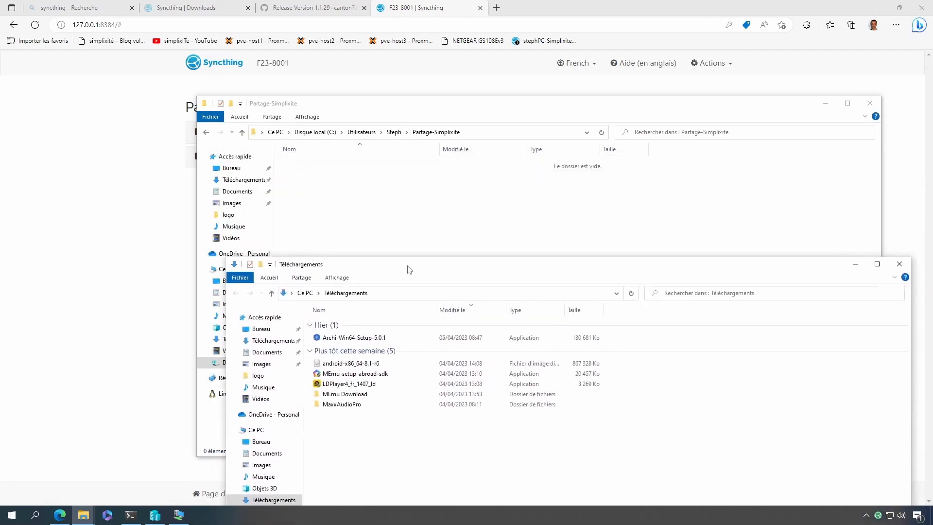
pyautogui.click(375, 335)
pyautogui.moveTo(375, 334); pyautogui.dragTo(371, 218)
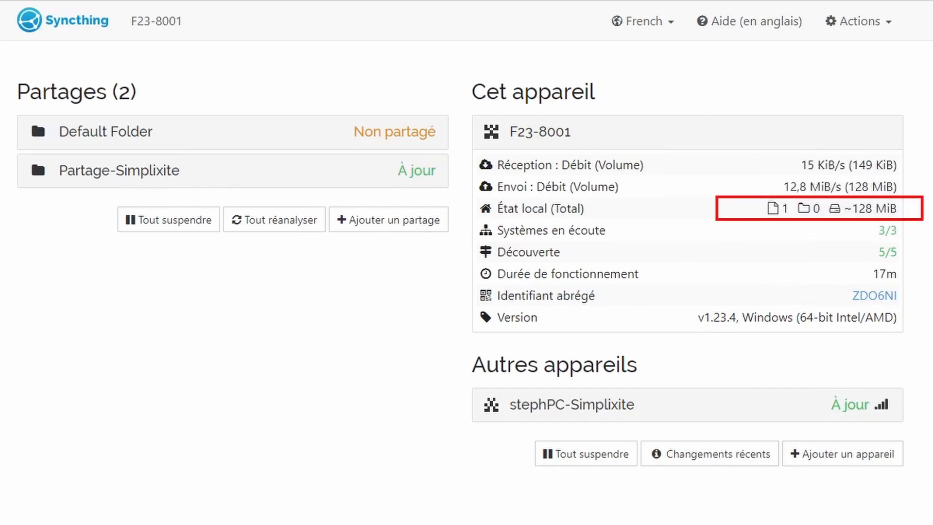
# - In the virtual machine's Syncthing, expand the Partage-Simplixite details and copy its root path to the clipboard
pyautogui.moveTo(779, 209)
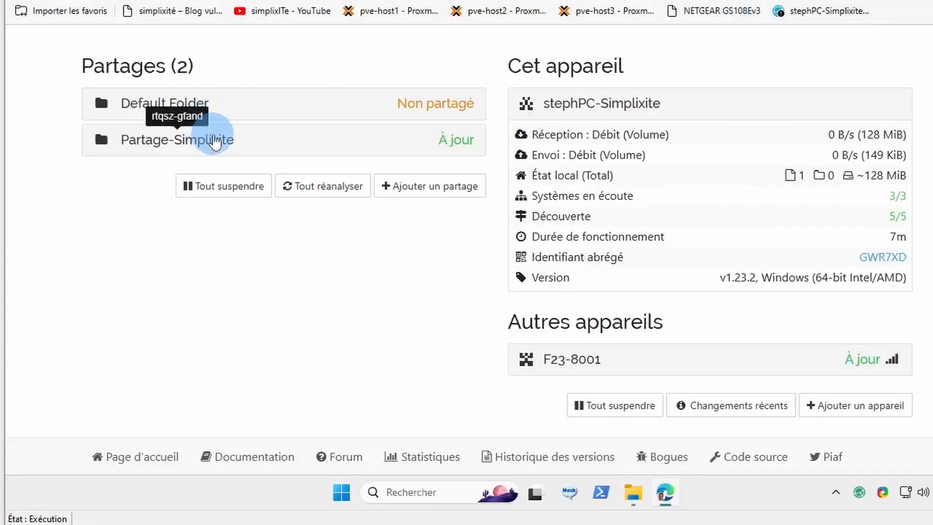
pyautogui.click(348, 141)
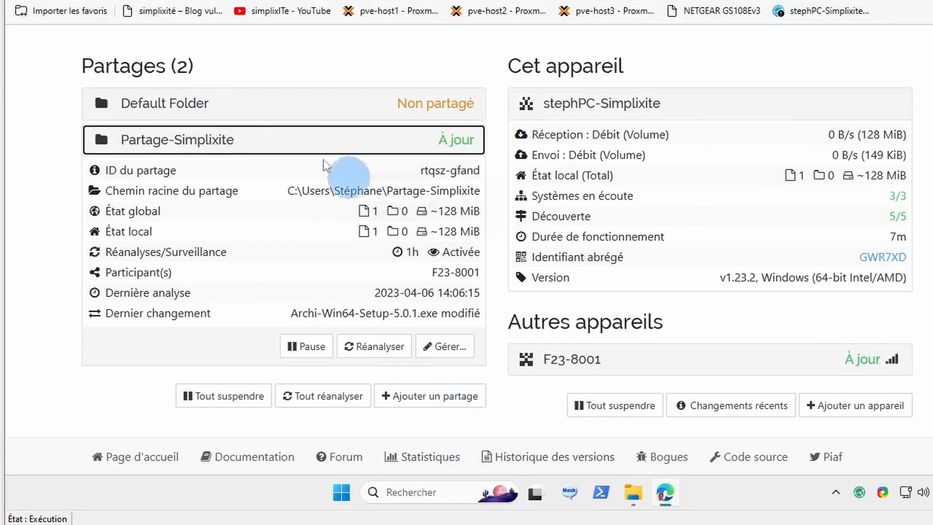
pyautogui.moveTo(294, 191); pyautogui.dragTo(479, 185)
pyautogui.rightClick(460, 185)
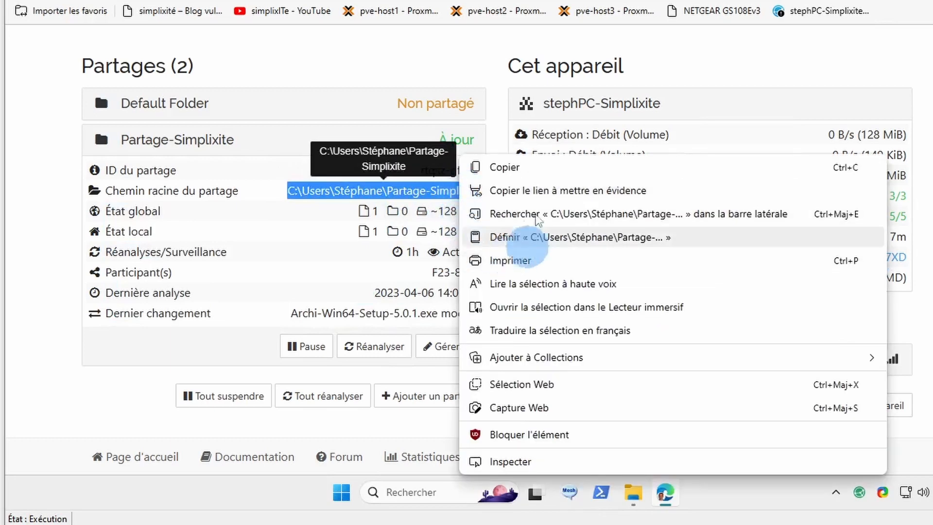
pyautogui.click(530, 168)
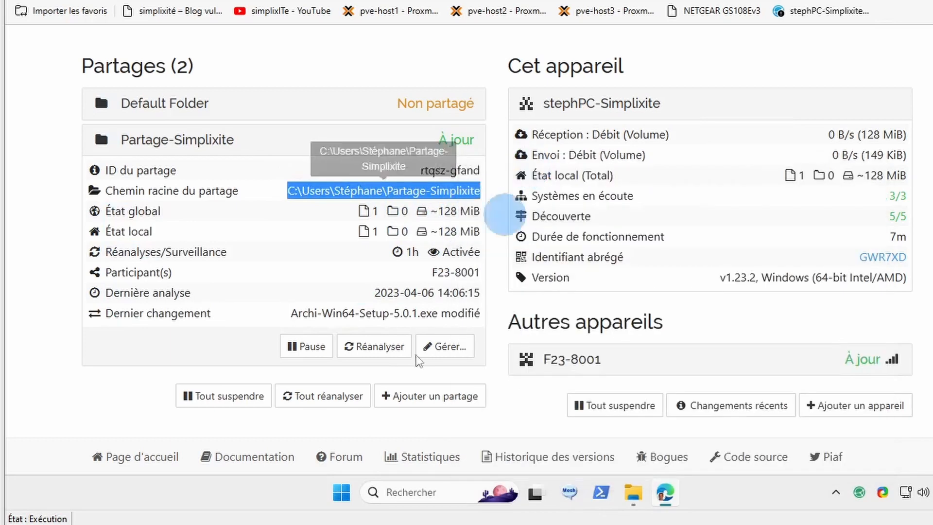
# - Open the copied root path in the virtual machine's File Explorer to check the synchronized file
pyautogui.click(637, 489)
pyautogui.click(221, 32)
pyautogui.rightClick(221, 32)
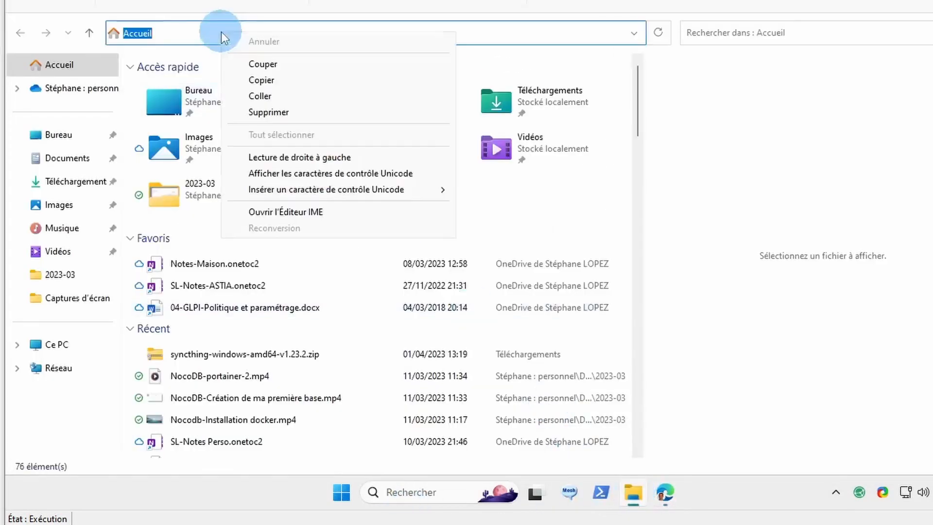
pyautogui.click(297, 96)
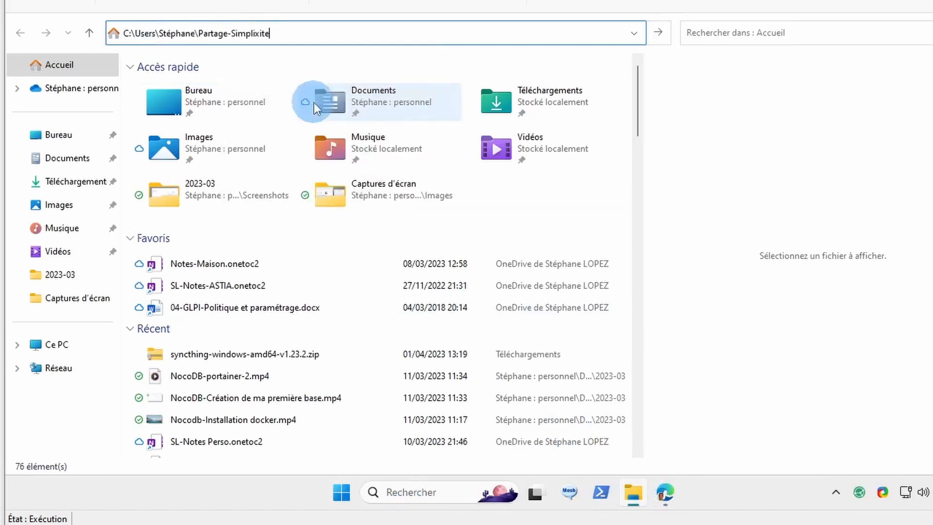
pyautogui.press('Return')
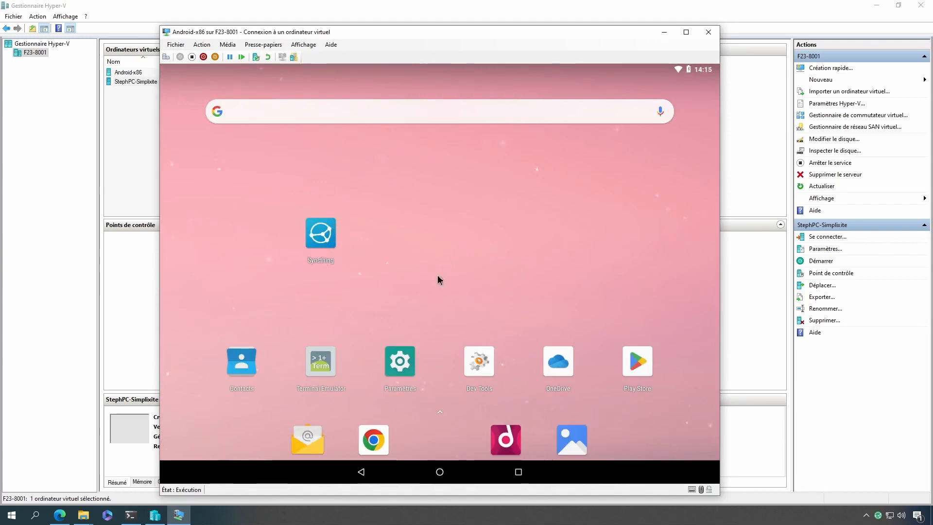
# - In the Android-x86 virtual machine, search the Play Store for syncthing, install the Syncthing app and return to the home screen
pyautogui.click(638, 362)
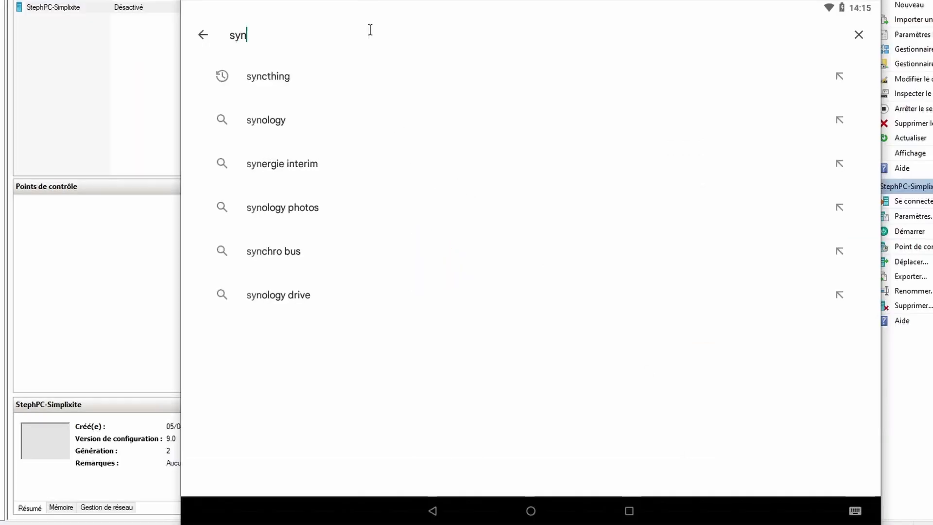
pyautogui.click(335, 74)
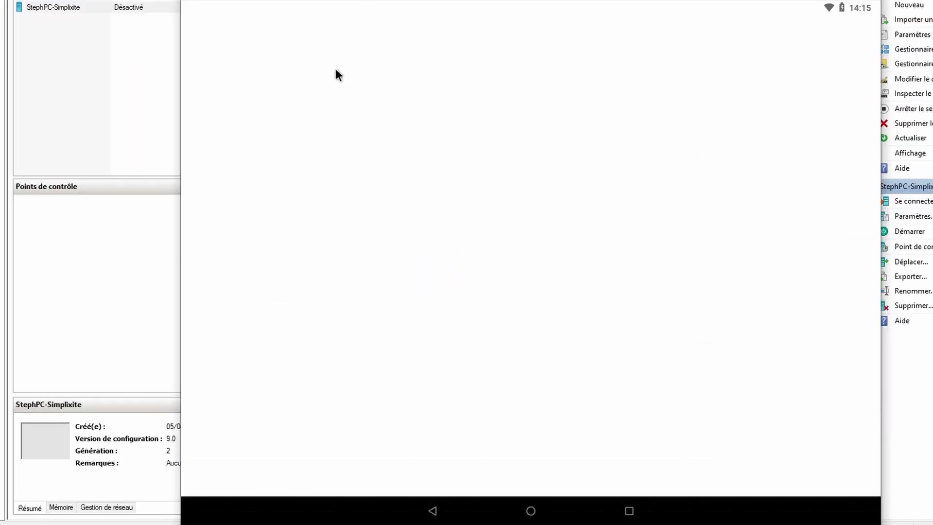
pyautogui.click(806, 132)
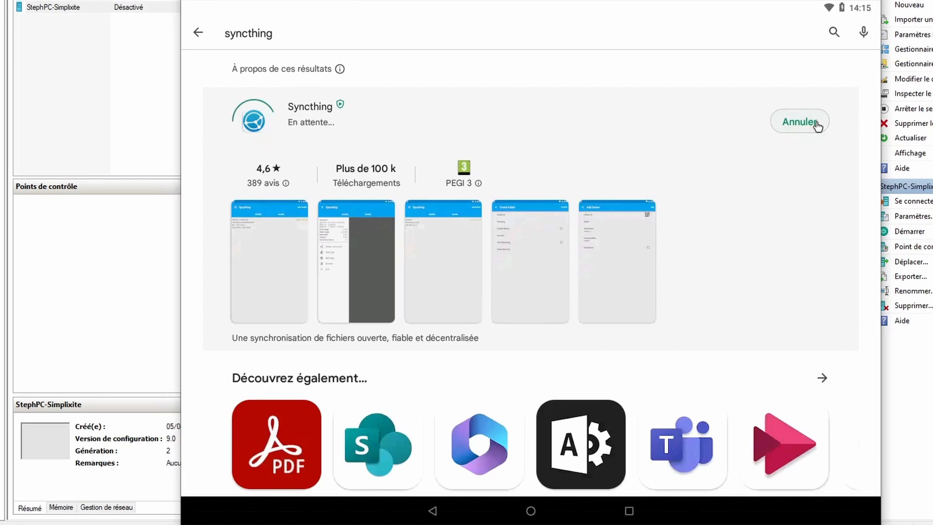
pyautogui.click(198, 35)
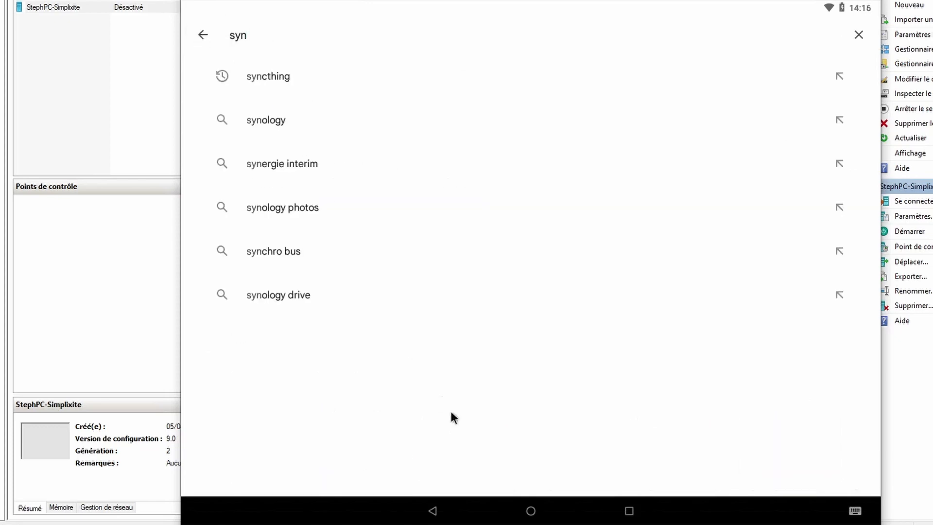
pyautogui.click(531, 511)
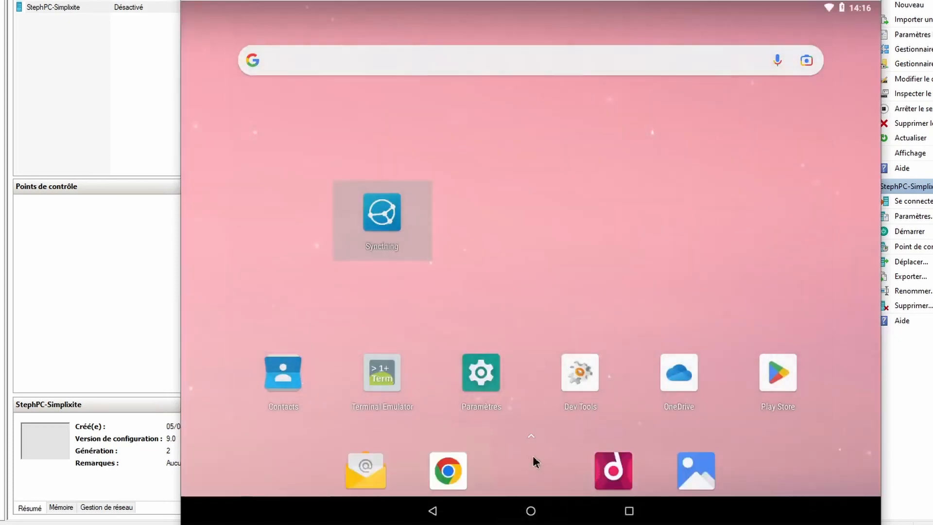
# - Launch Syncthing on Android and postpone the battery optimization choice
pyautogui.moveTo(540, 464); pyautogui.dragTo(529, 199)
pyautogui.moveTo(582, 297); pyautogui.dragTo(582, 374)
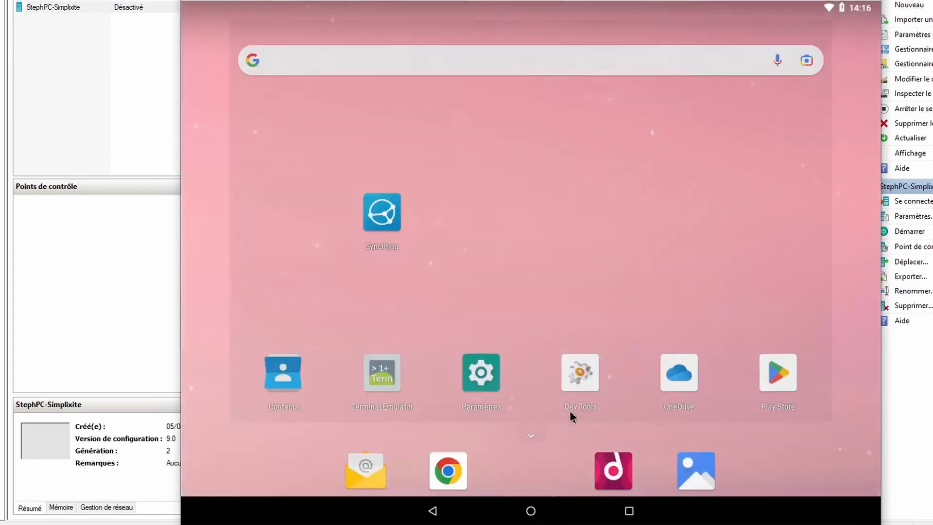
pyautogui.click(382, 211)
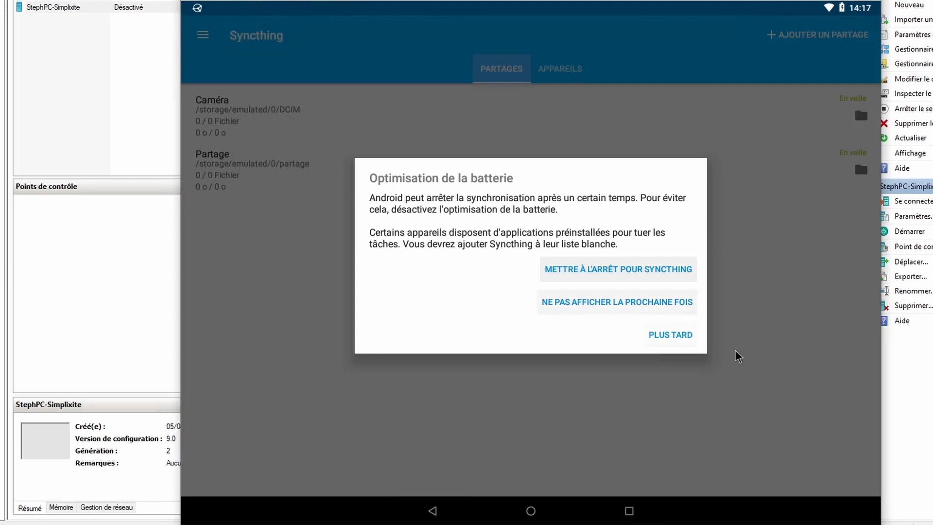
pyautogui.click(671, 337)
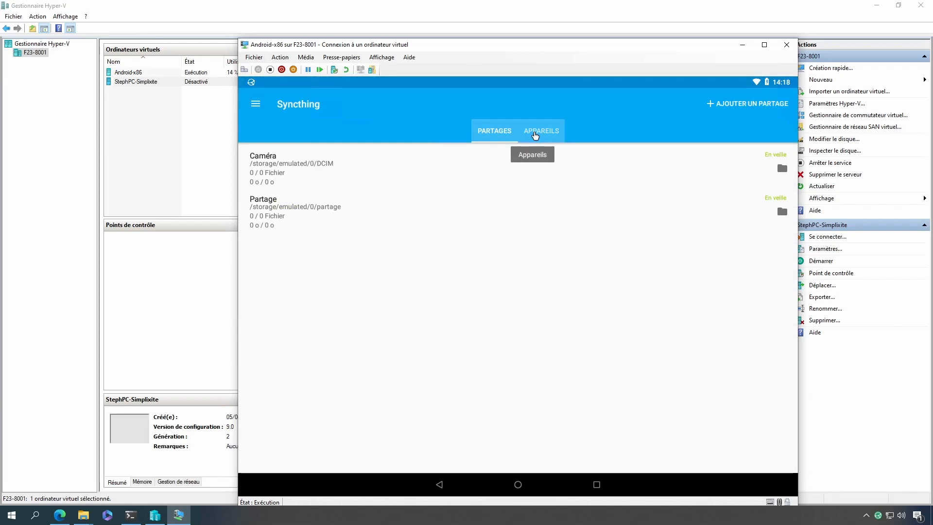
# - Open the new-device form in Android Syncthing, copy the device ID from F23-8001's Syncthing page and return to the form
pyautogui.click(535, 135)
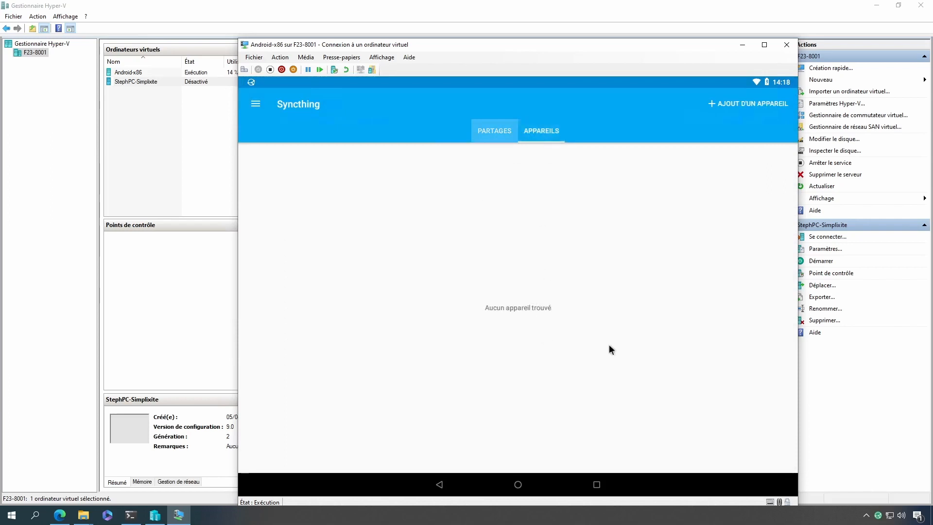
pyautogui.click(747, 105)
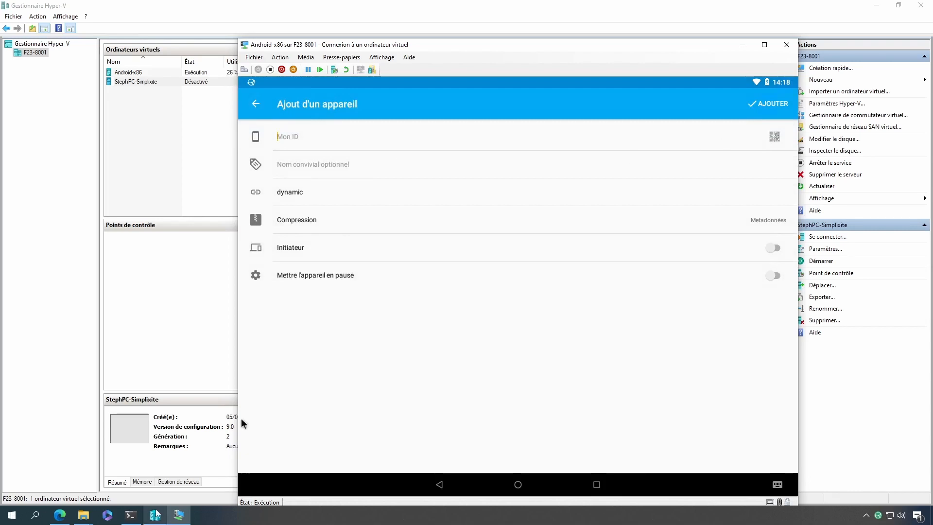
pyautogui.click(65, 516)
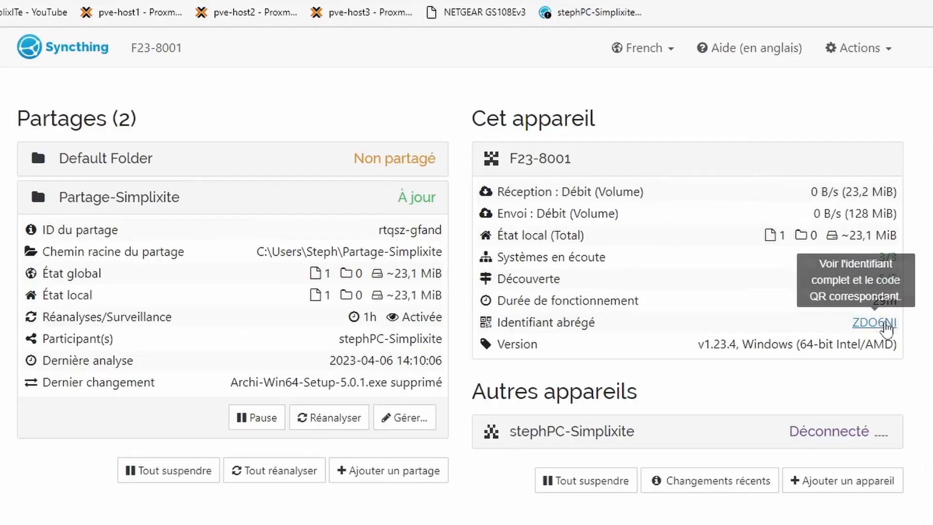
pyautogui.click(722, 234)
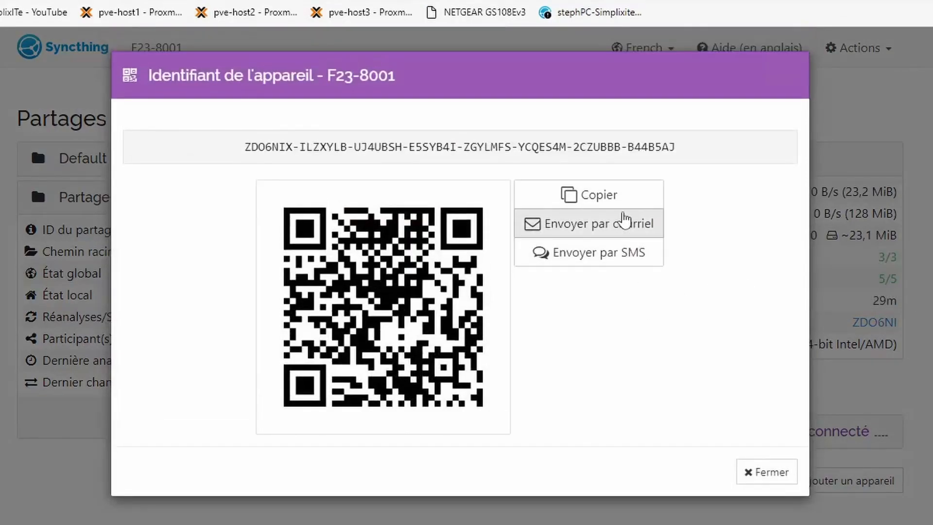
pyautogui.click(631, 204)
pyautogui.click(781, 477)
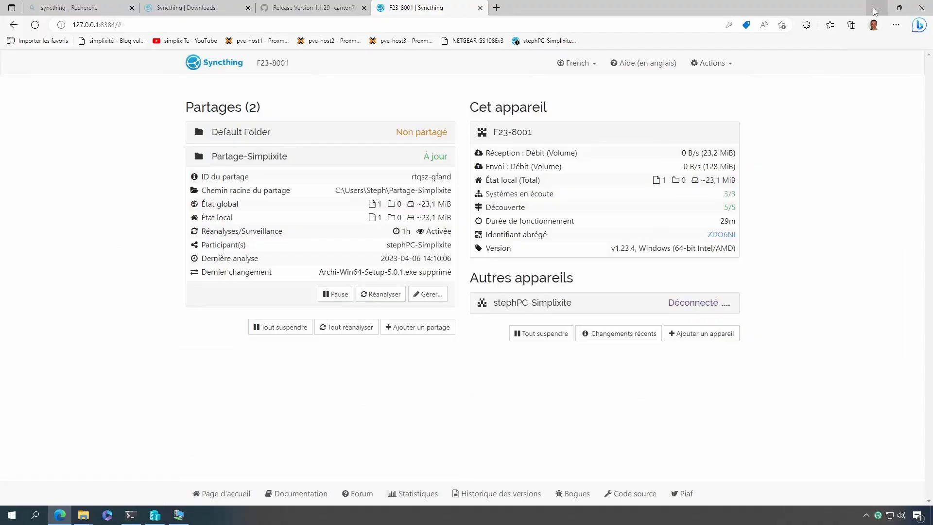
pyautogui.click(875, 10)
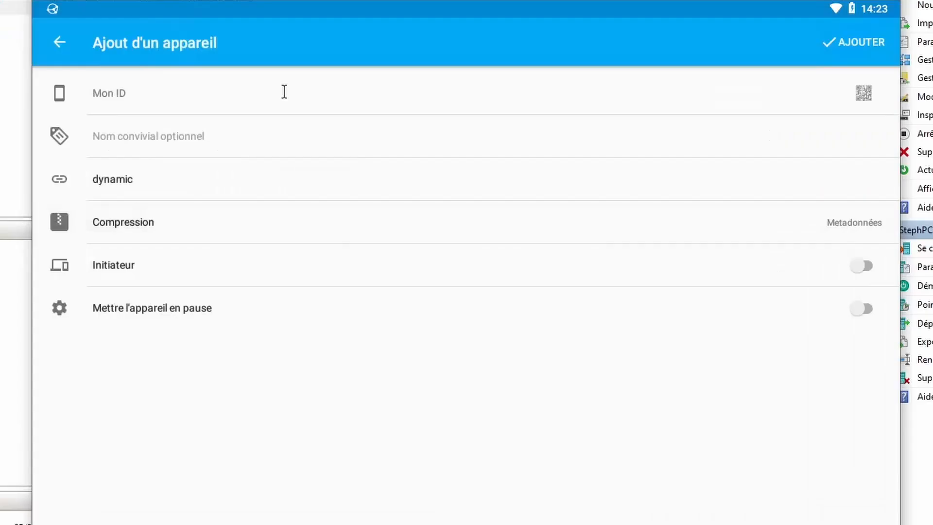
# - Paste the copied device ID into Android Syncthing's new-device form, add the device, and review its settings before returning to the device list
pyautogui.click(401, 135)
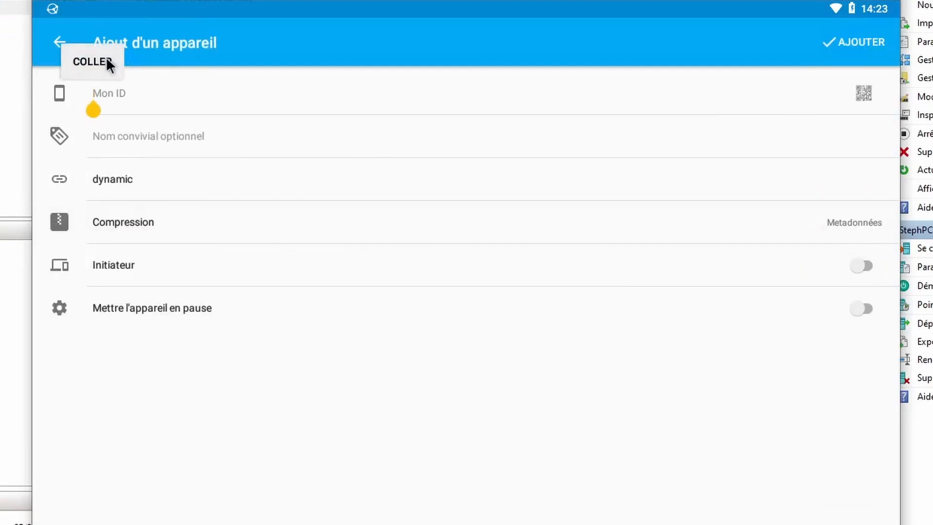
pyautogui.click(106, 57)
pyautogui.click(860, 39)
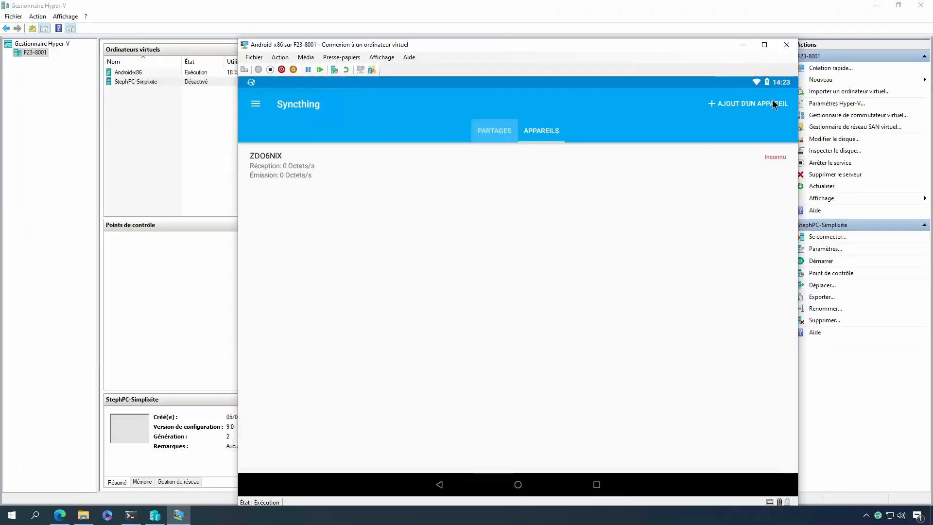
pyautogui.click(700, 162)
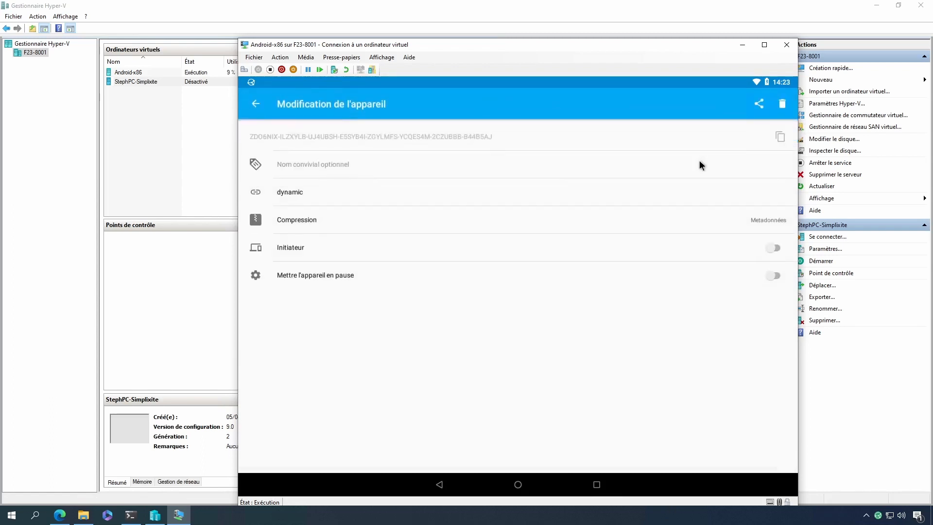
pyautogui.click(255, 111)
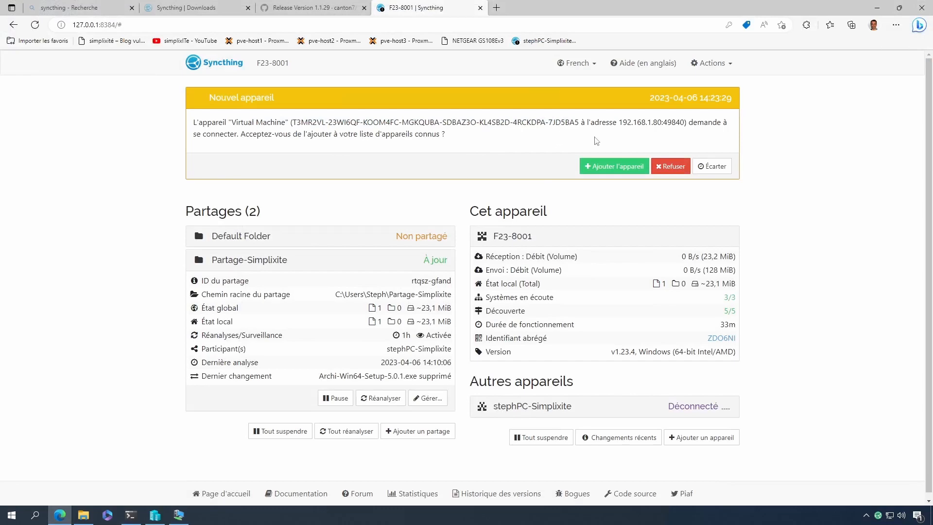
# - Accept and save the Virtual Machine device on F23-8001's Syncthing page, and check the device and share lists in Android Syncthing
pyautogui.click(623, 172)
pyautogui.click(604, 255)
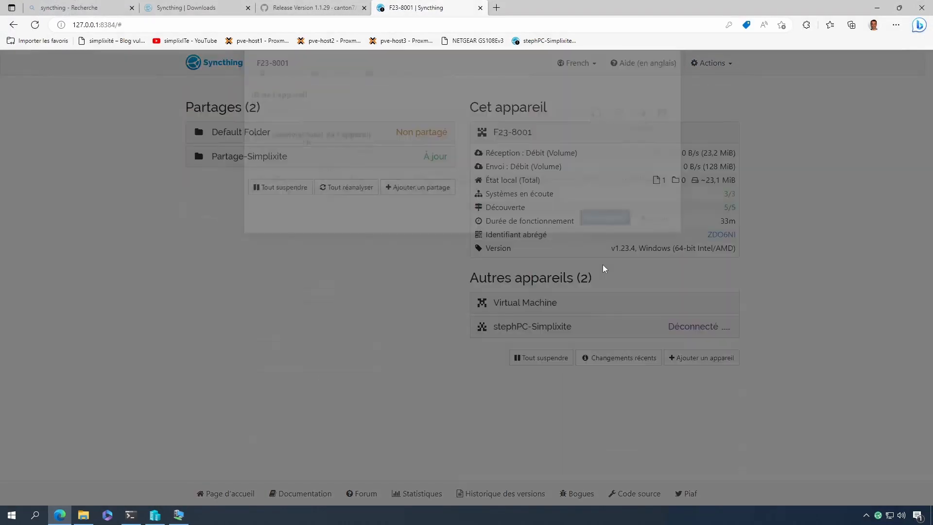
pyautogui.click(182, 516)
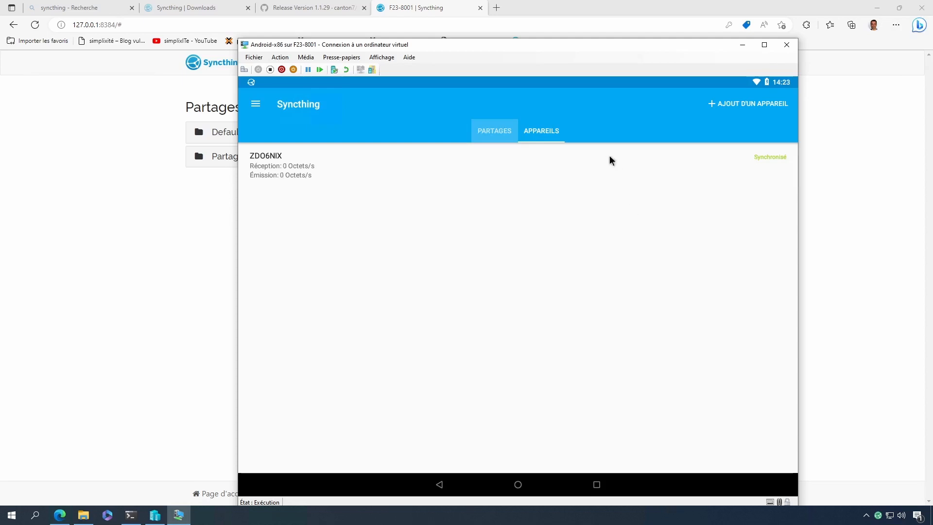
pyautogui.click(491, 134)
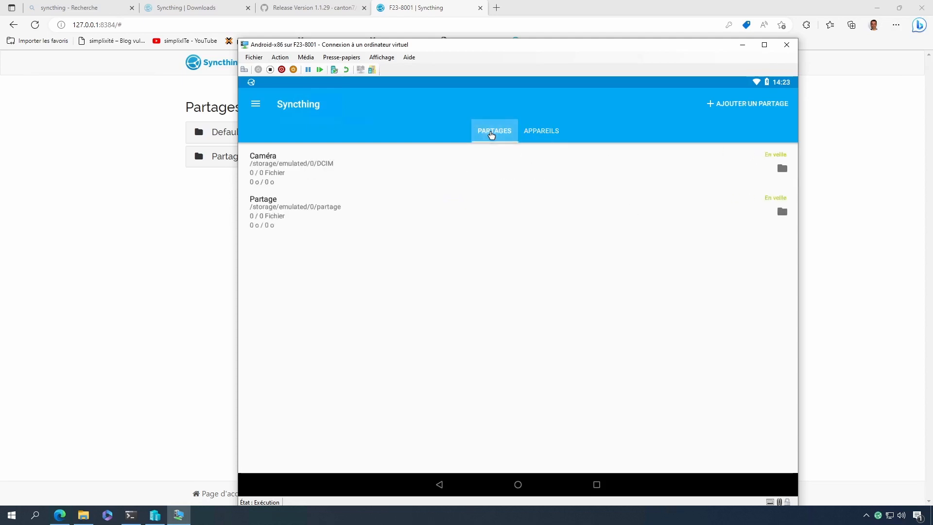
# - On F23-8001's Syncthing page, share the Partage-Simplixite folder with the Virtual Machine device and save
pyautogui.click(219, 189)
pyautogui.click(251, 156)
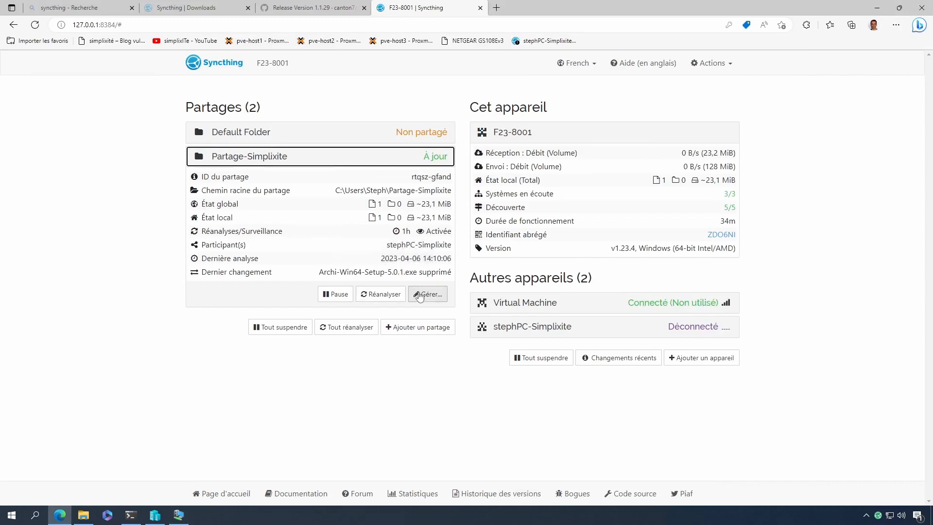
pyautogui.click(428, 294)
pyautogui.click(333, 114)
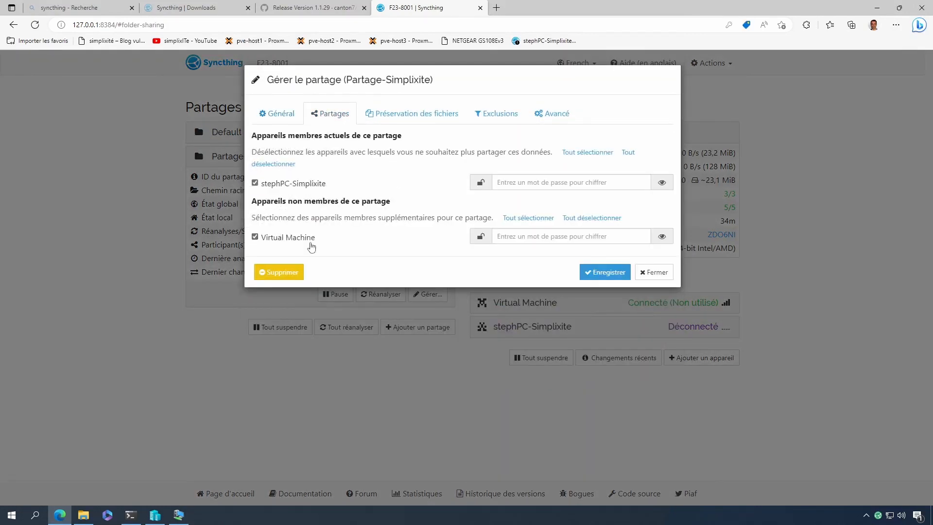
pyautogui.click(606, 273)
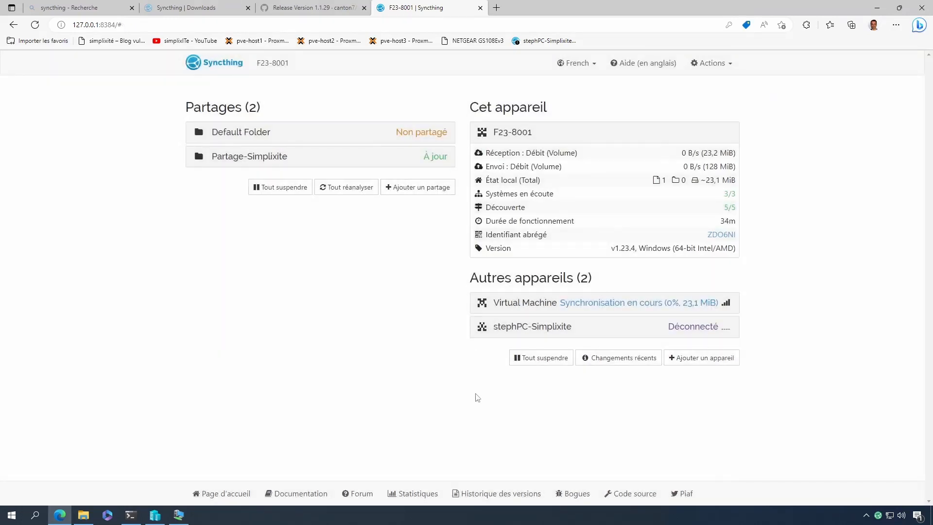
# - In the Android virtual machine, accept F23-8001's Partage-Simplixite share request and create the share in /storage/emulated/0/DCIM
pyautogui.click(189, 514)
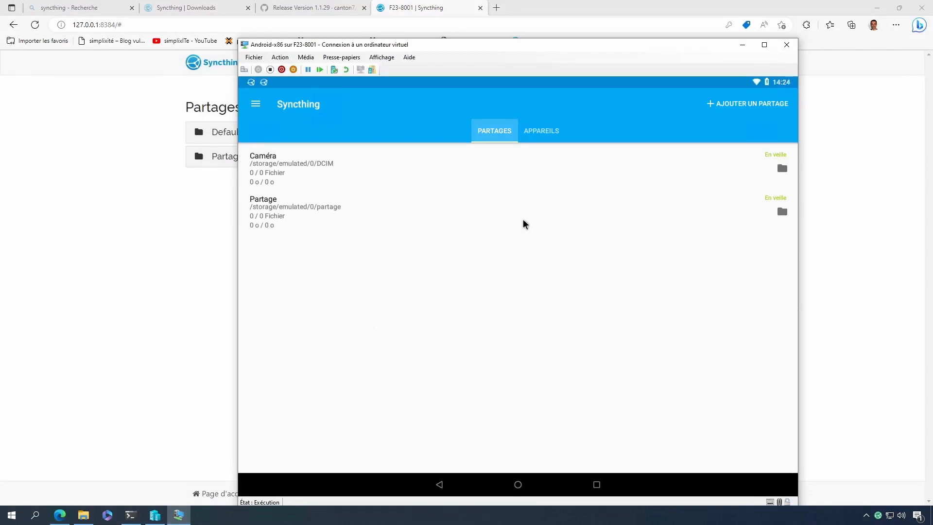
pyautogui.moveTo(330, 85); pyautogui.dragTo(323, 262)
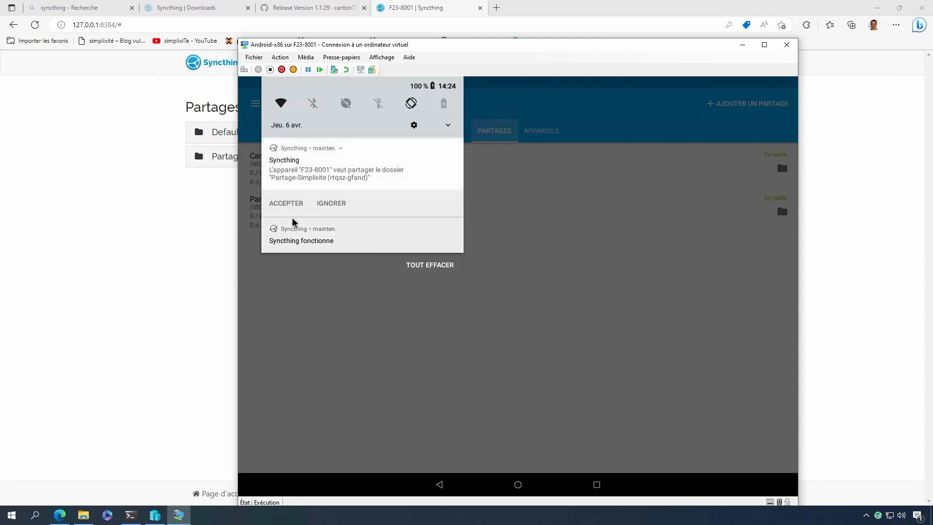
pyautogui.click(289, 204)
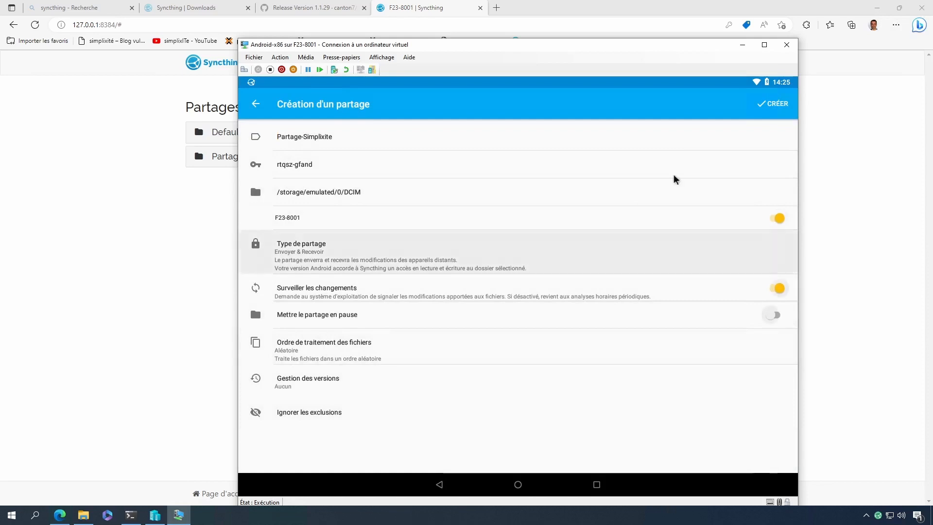
pyautogui.click(775, 105)
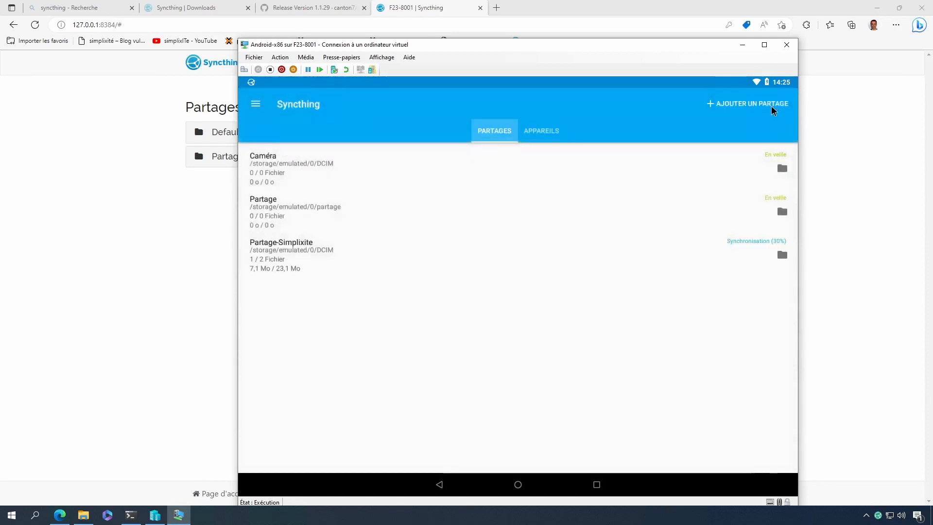